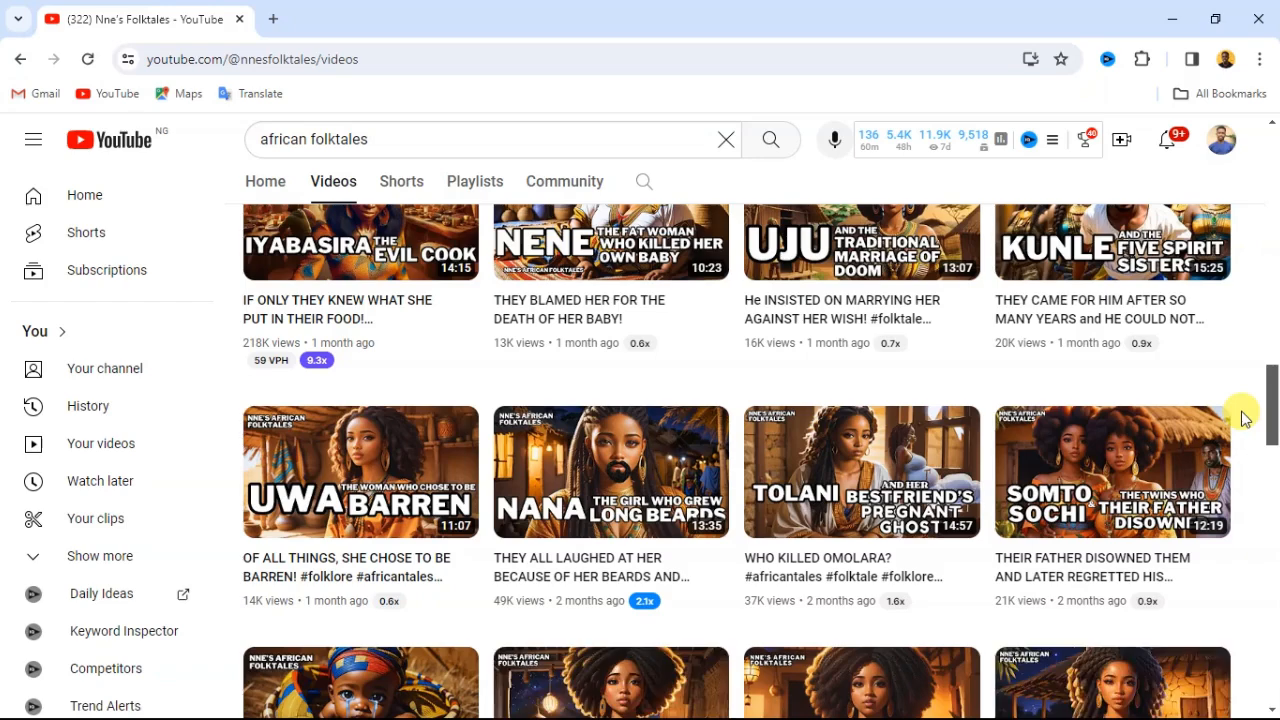
scroll(1244, 418, down, 2)
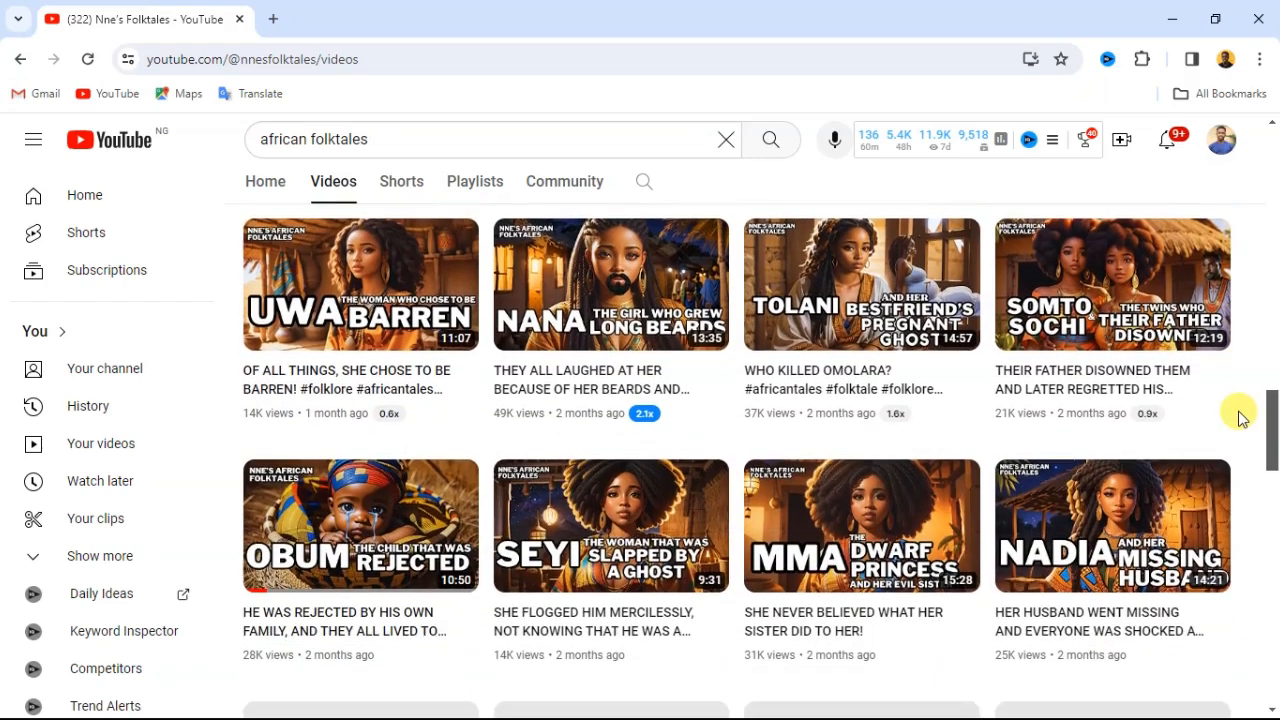
scroll(1244, 418, down, 1)
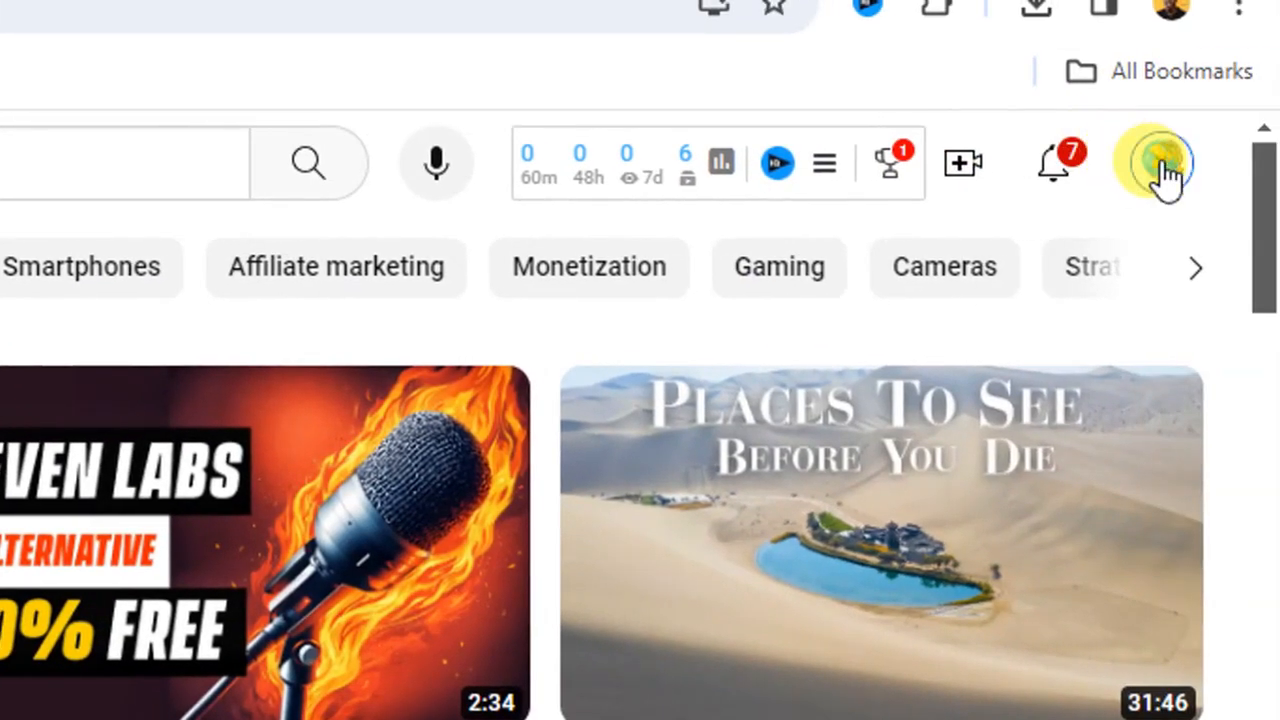
Open the form for creating a new YouTube channel from the account's list of all channels
click(1163, 168)
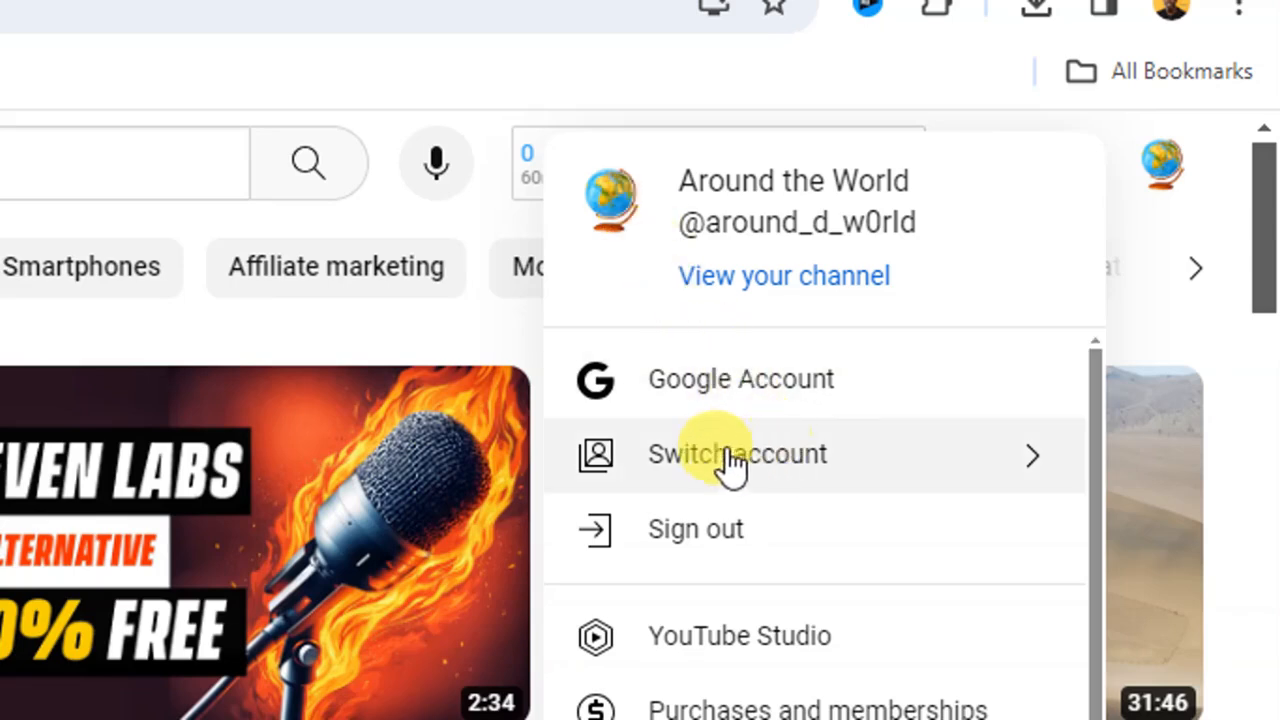
click(800, 476)
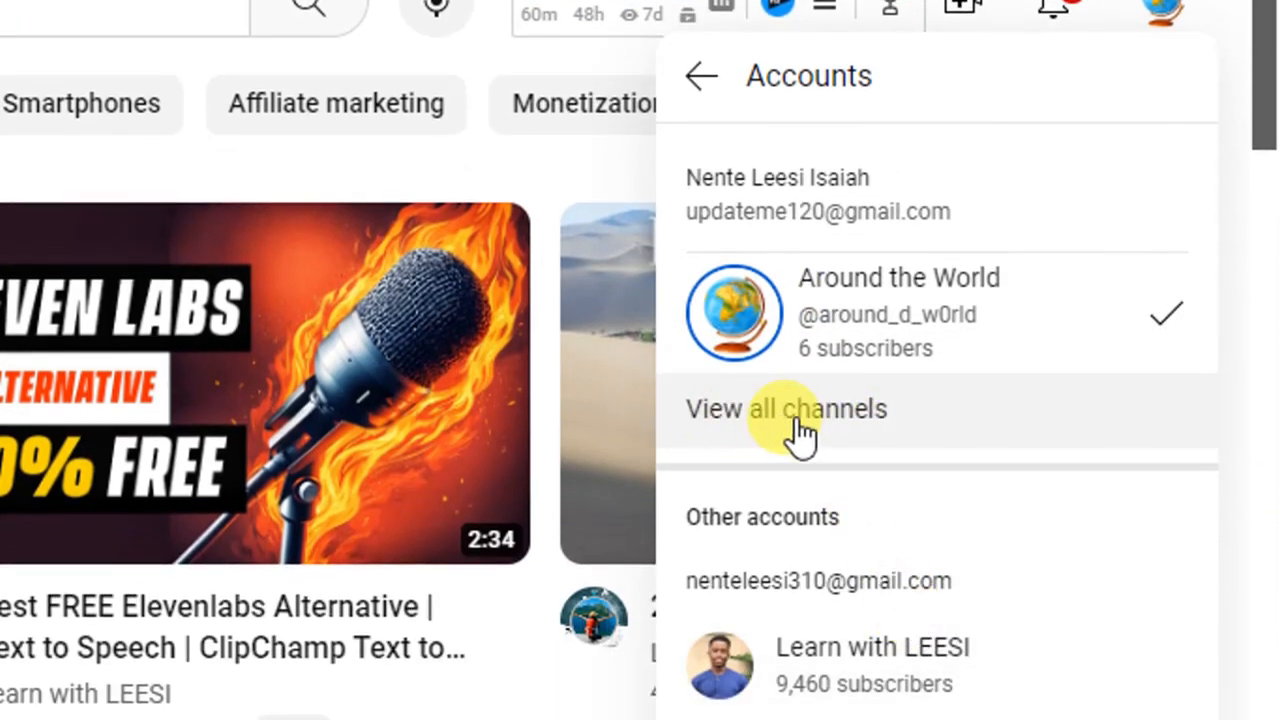
click(797, 420)
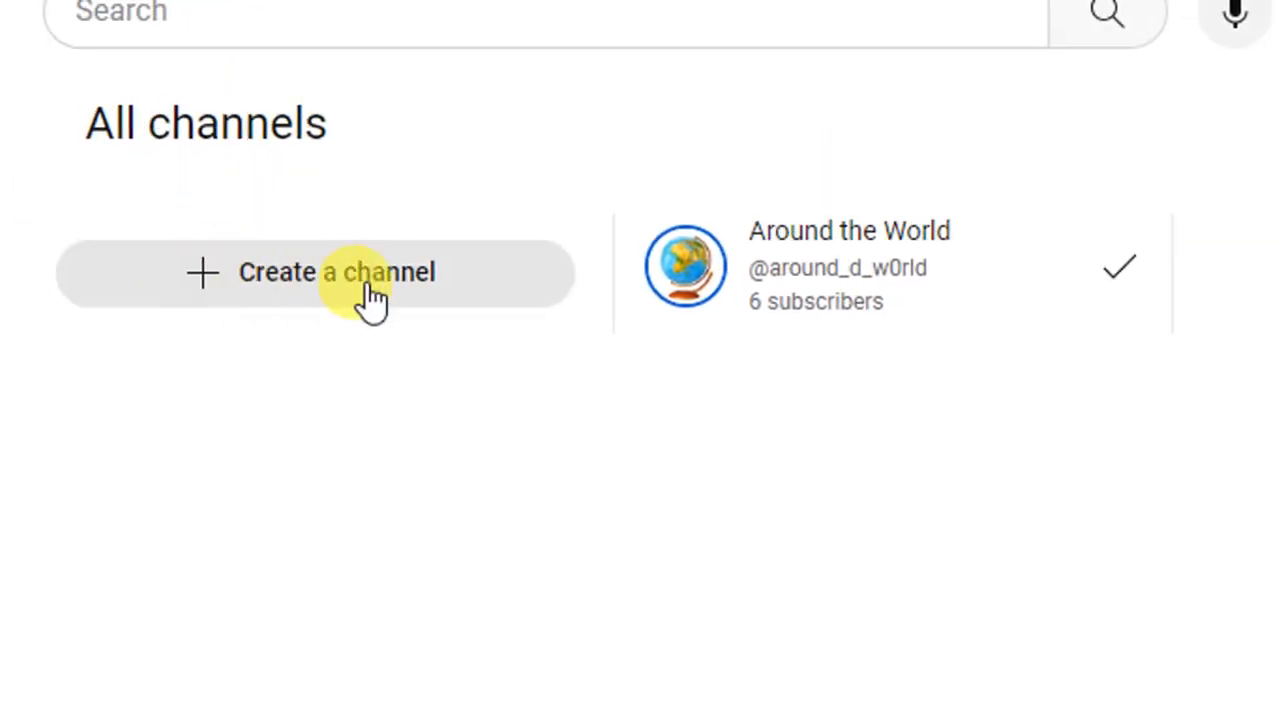
click(335, 285)
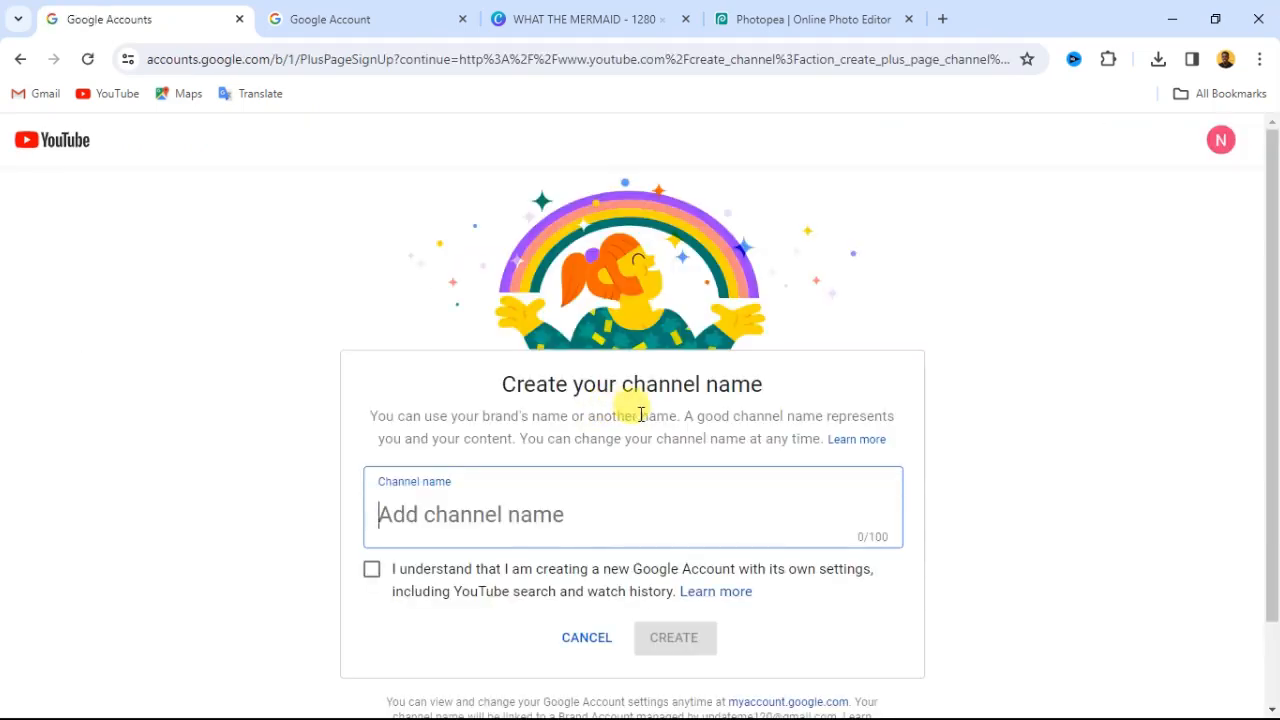
scroll(692, 374, down, 1)
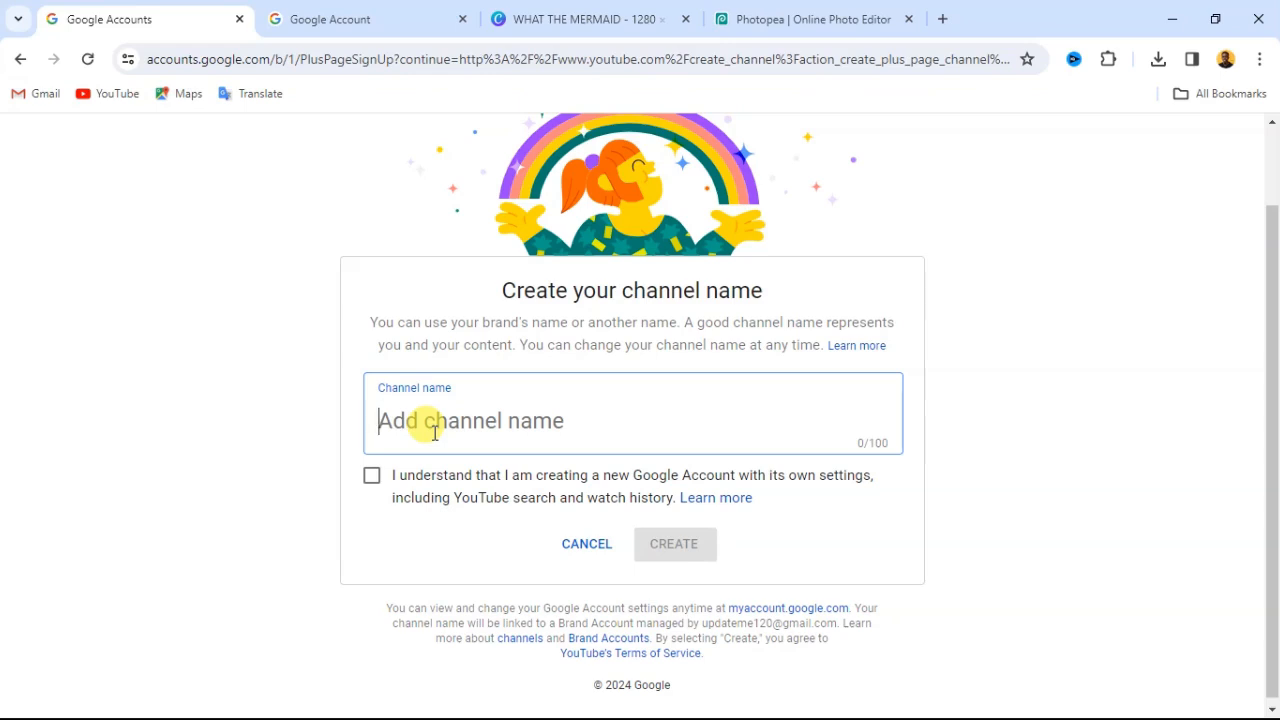
scroll(434, 432, up, 1)
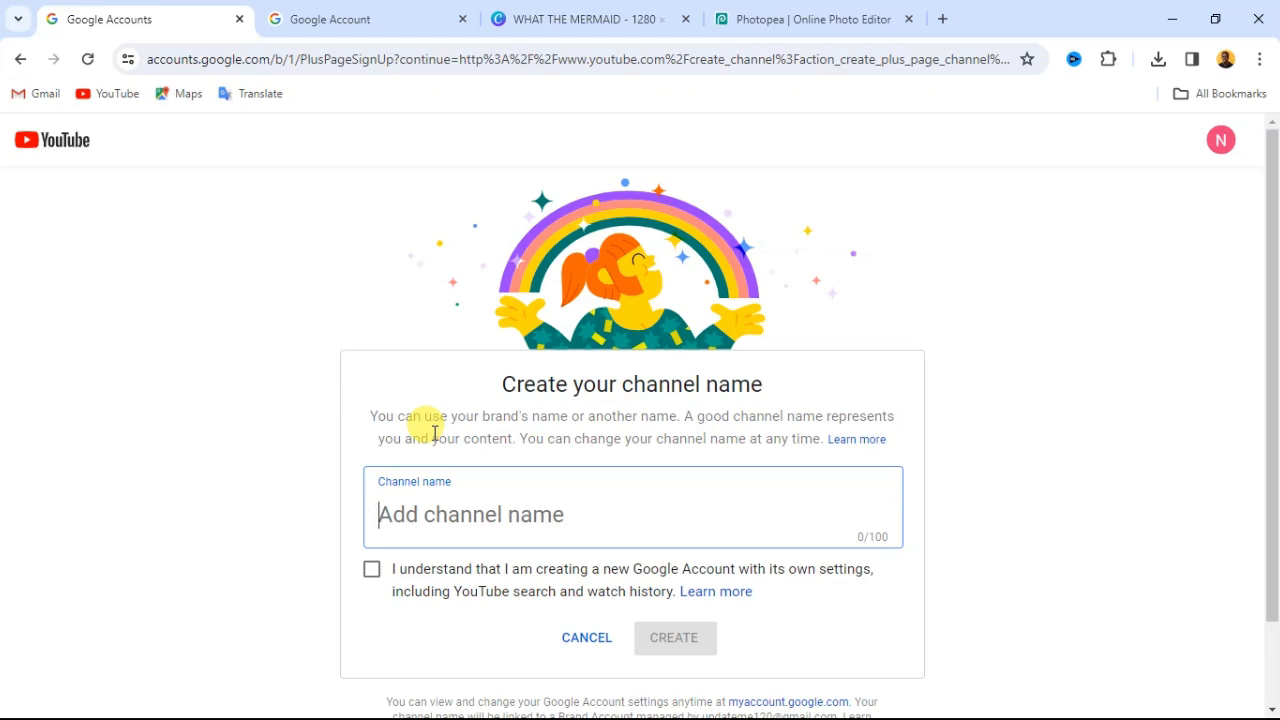
Open ChatGPT in a new browser tab
click(408, 24)
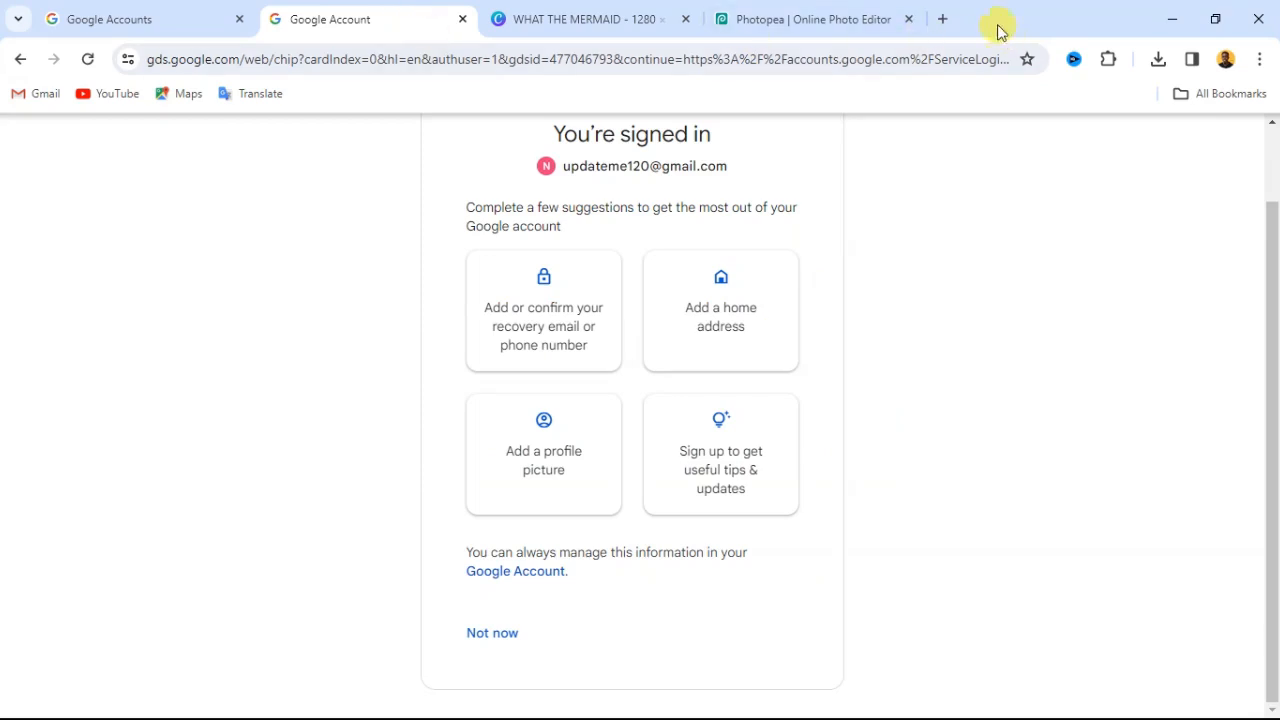
click(943, 19)
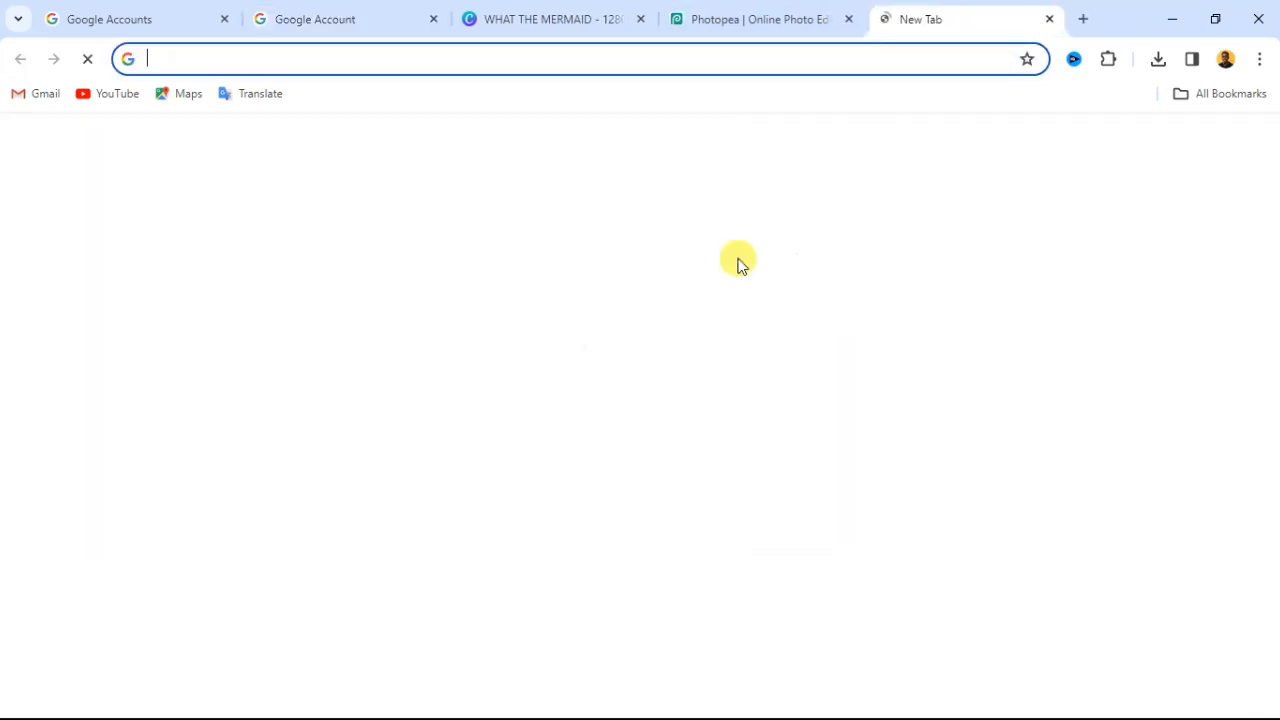
click(271, 412)
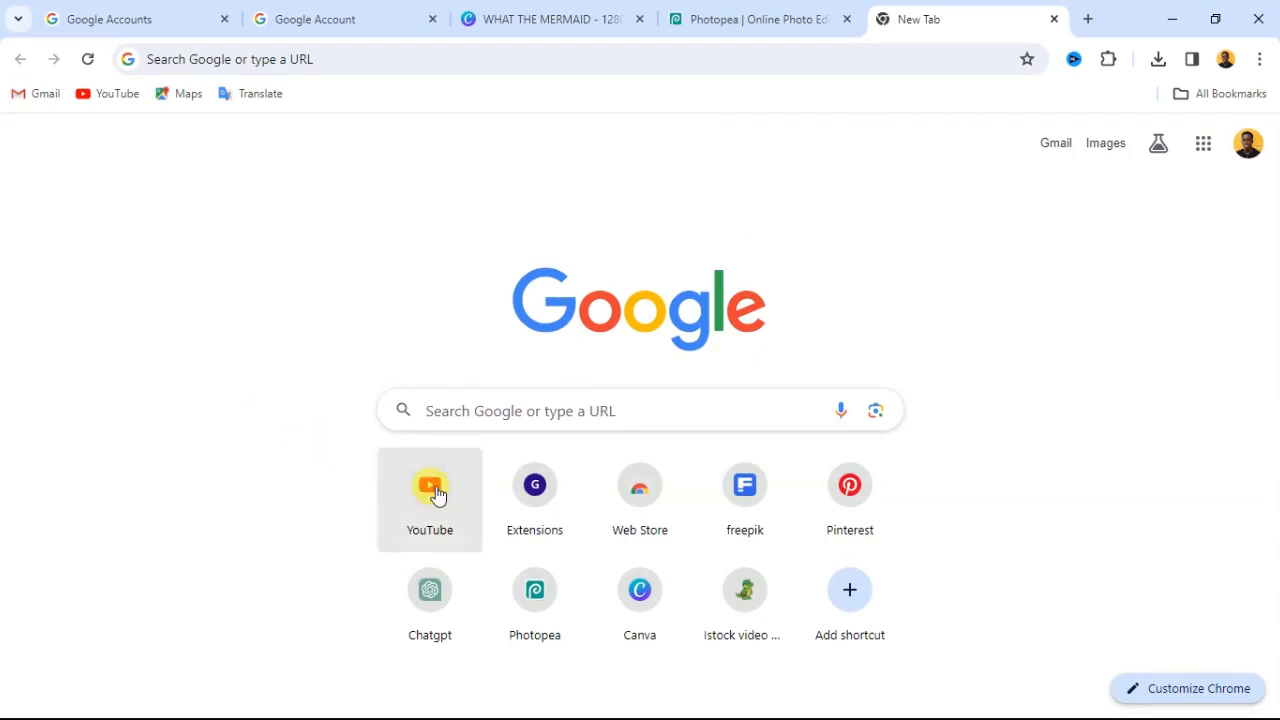
click(438, 610)
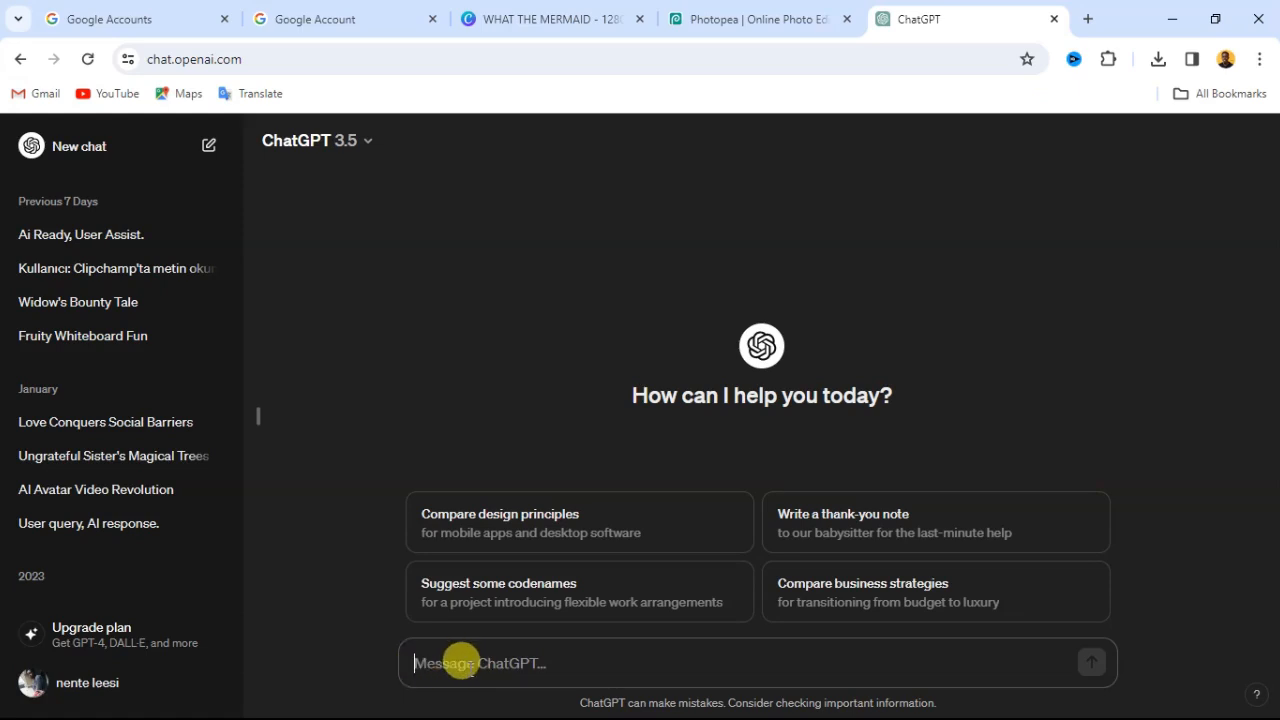
Ask ChatGPT to "generate 5 youtube channel names for a channel that is into african folktales"
text(generat)
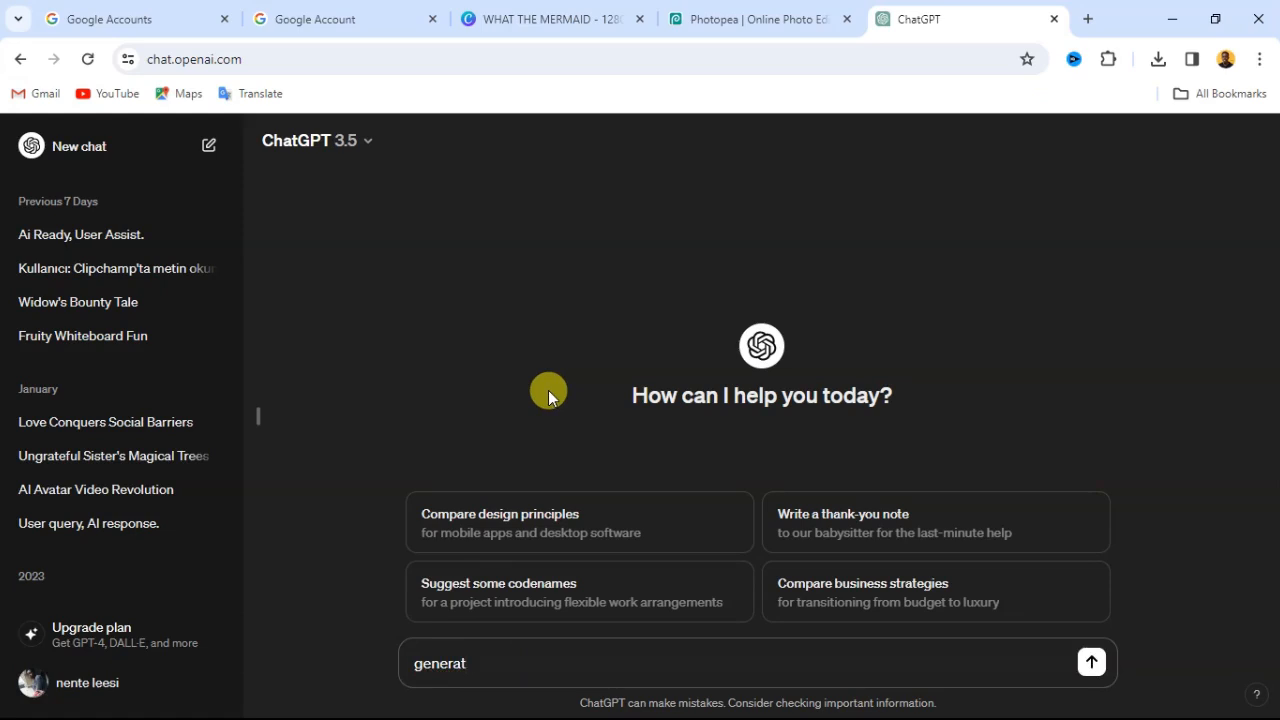
text(e 5 youtube channel names for)
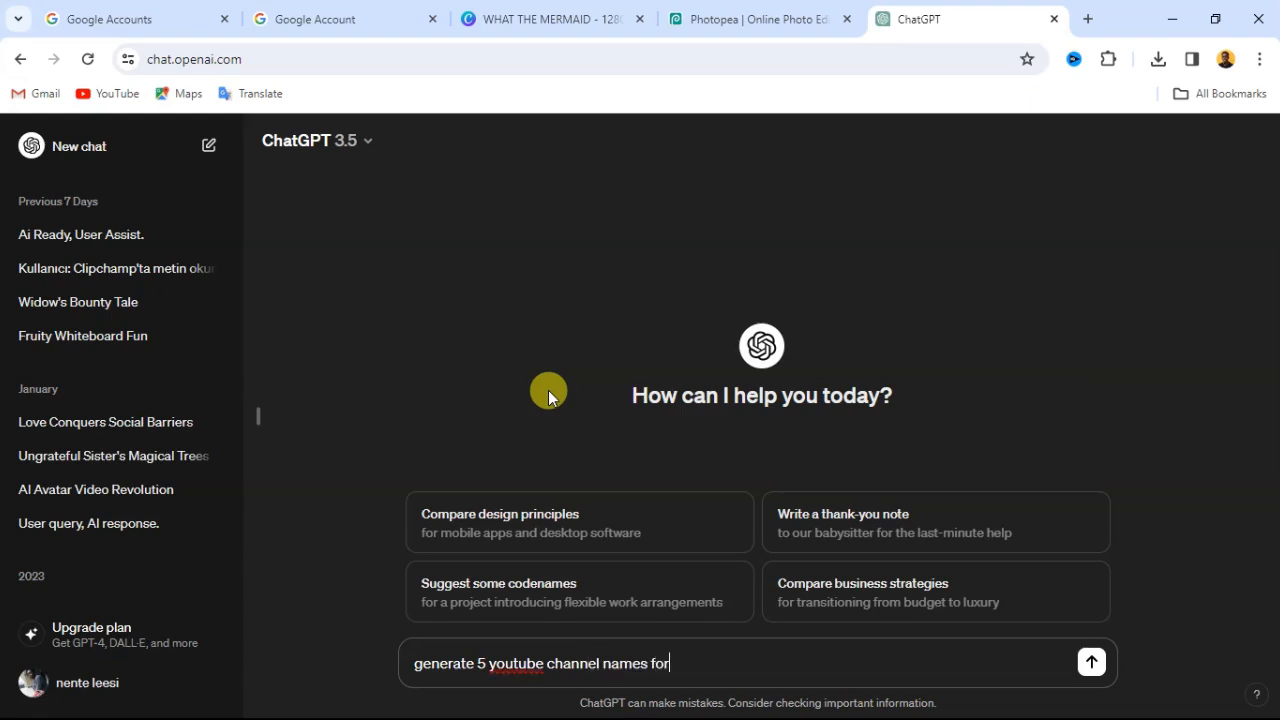
text( a channel that is into a)
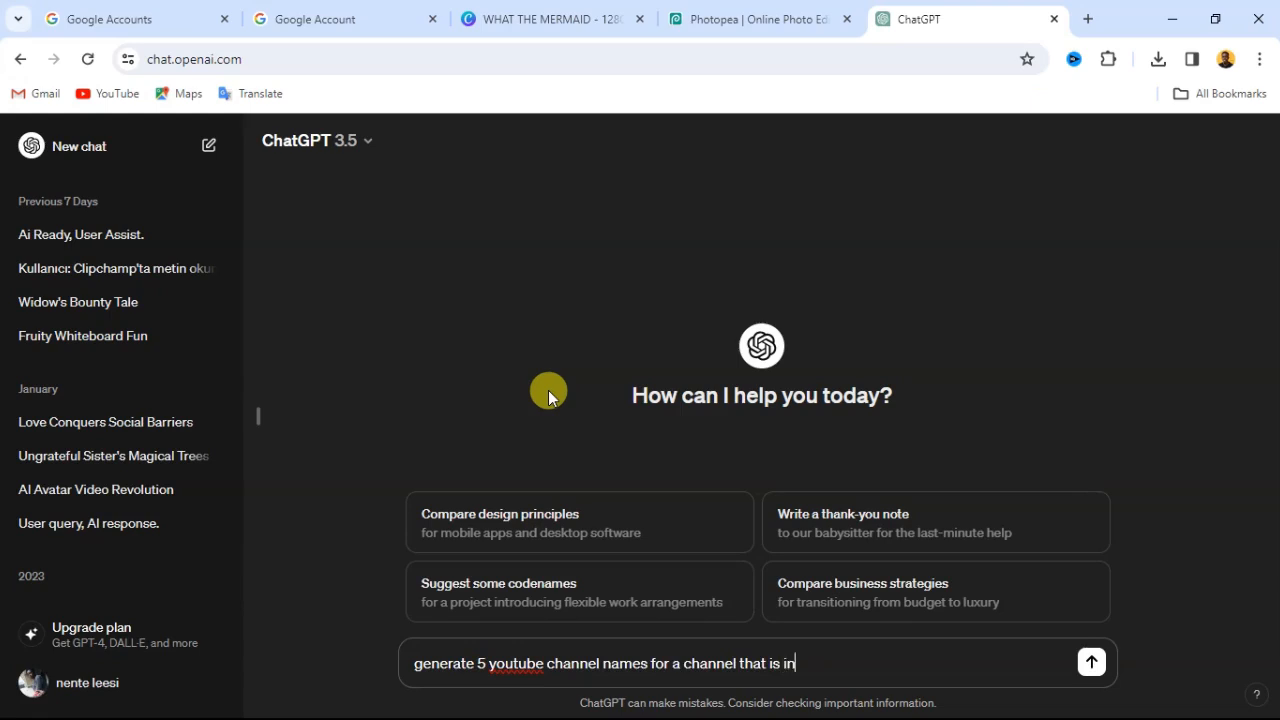
text(frican folktales)
click(1092, 664)
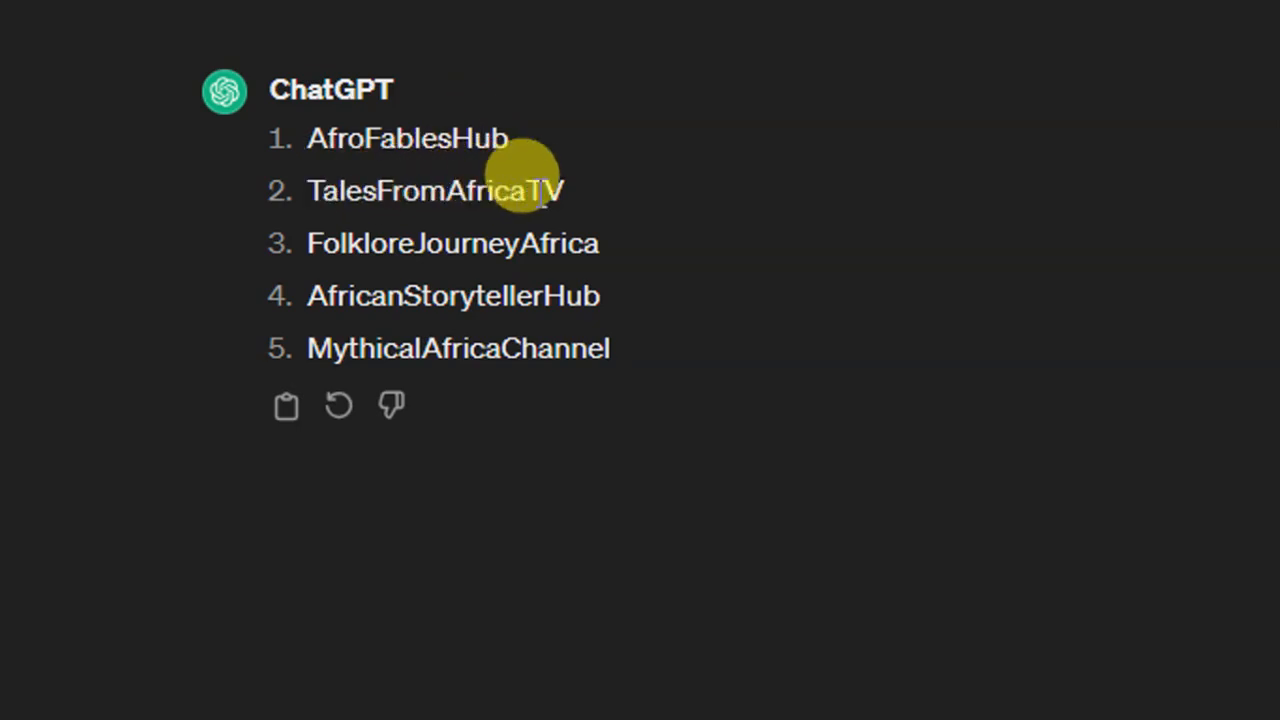
Copy the suggested name TalesFromAfricaTV from ChatGPT and paste it as the channel name in the YouTube channel creation form
drag(586, 200, 294, 194)
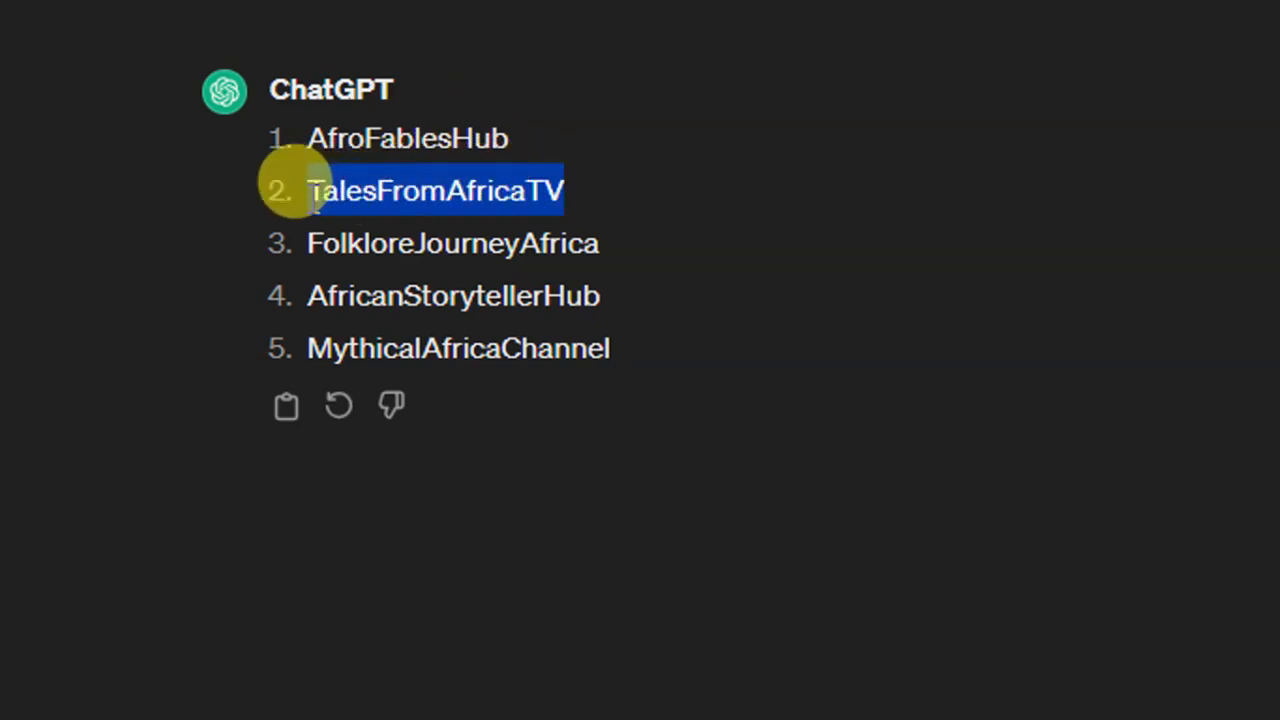
right_click(368, 193)
click(458, 238)
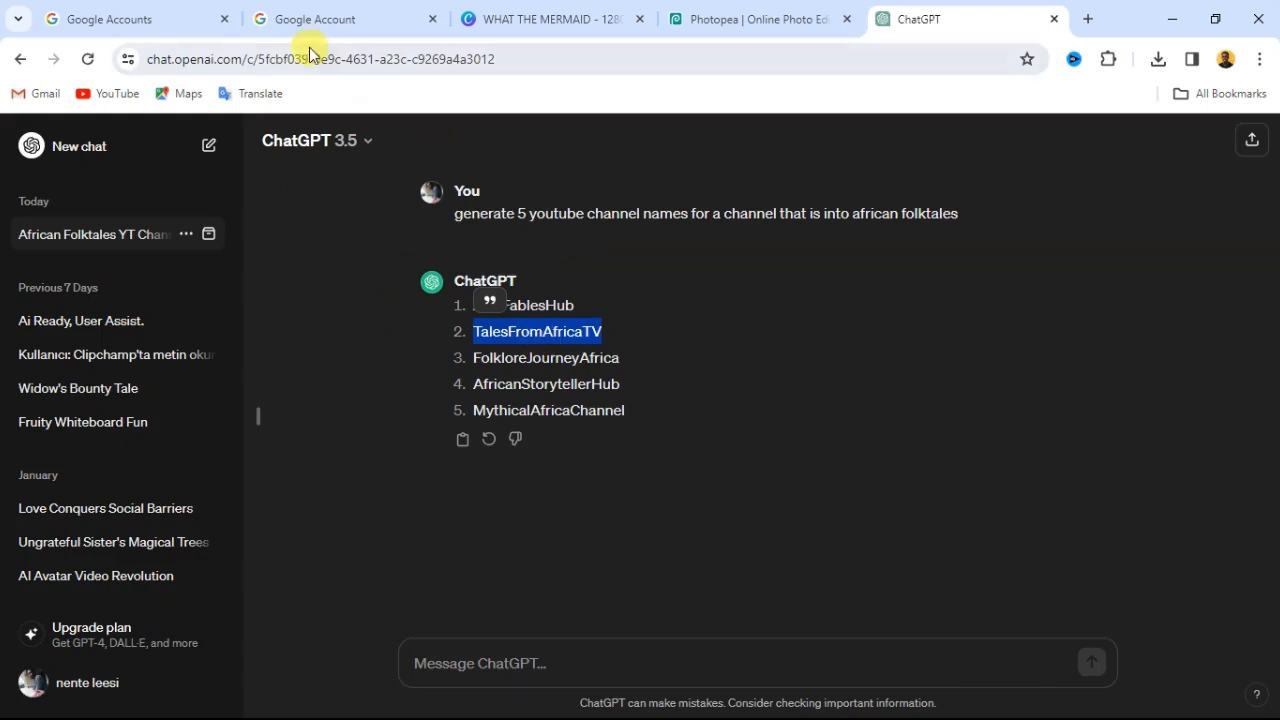
click(128, 18)
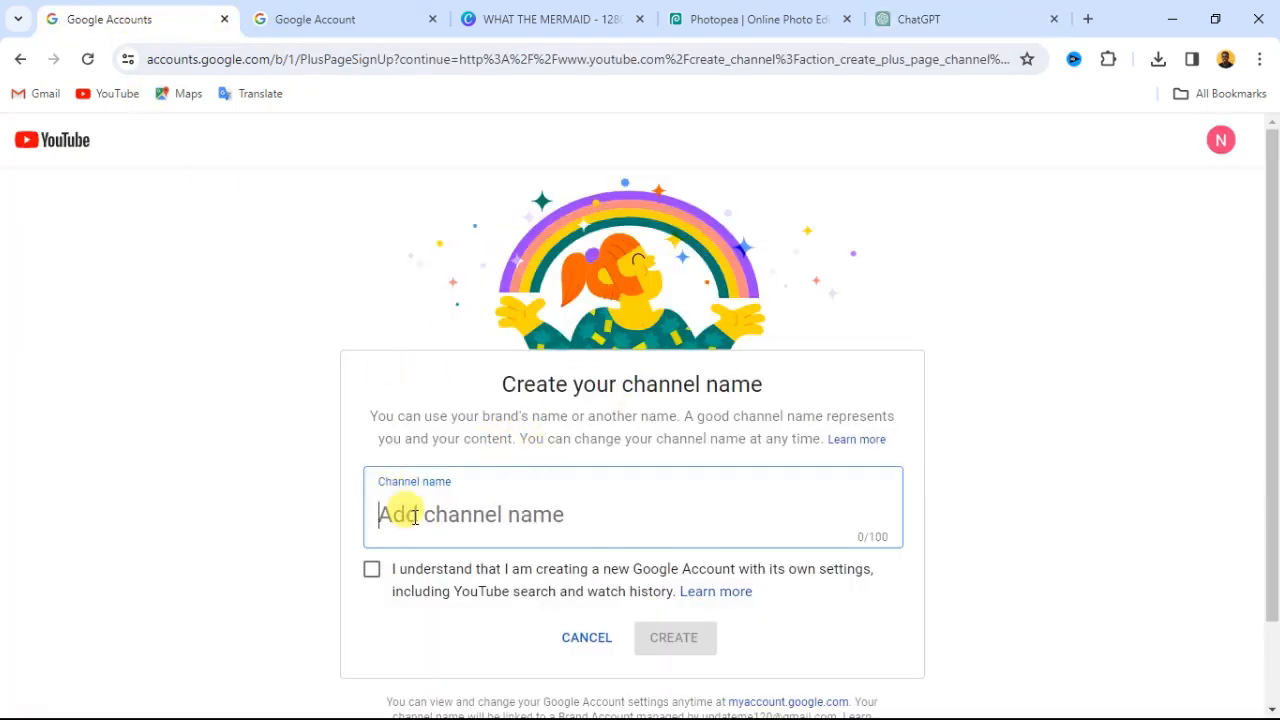
key(ctrl+v)
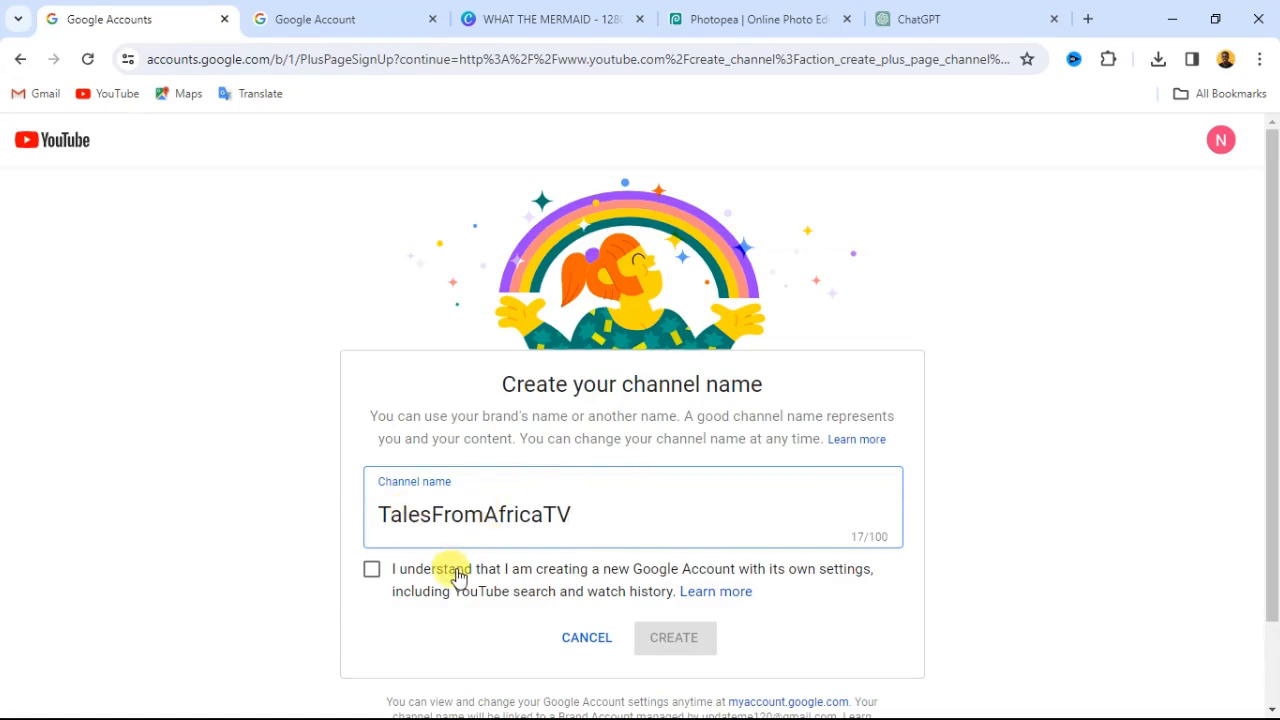
Accept the acknowledgement about creating a new Google Account and create the channel
click(368, 570)
click(667, 655)
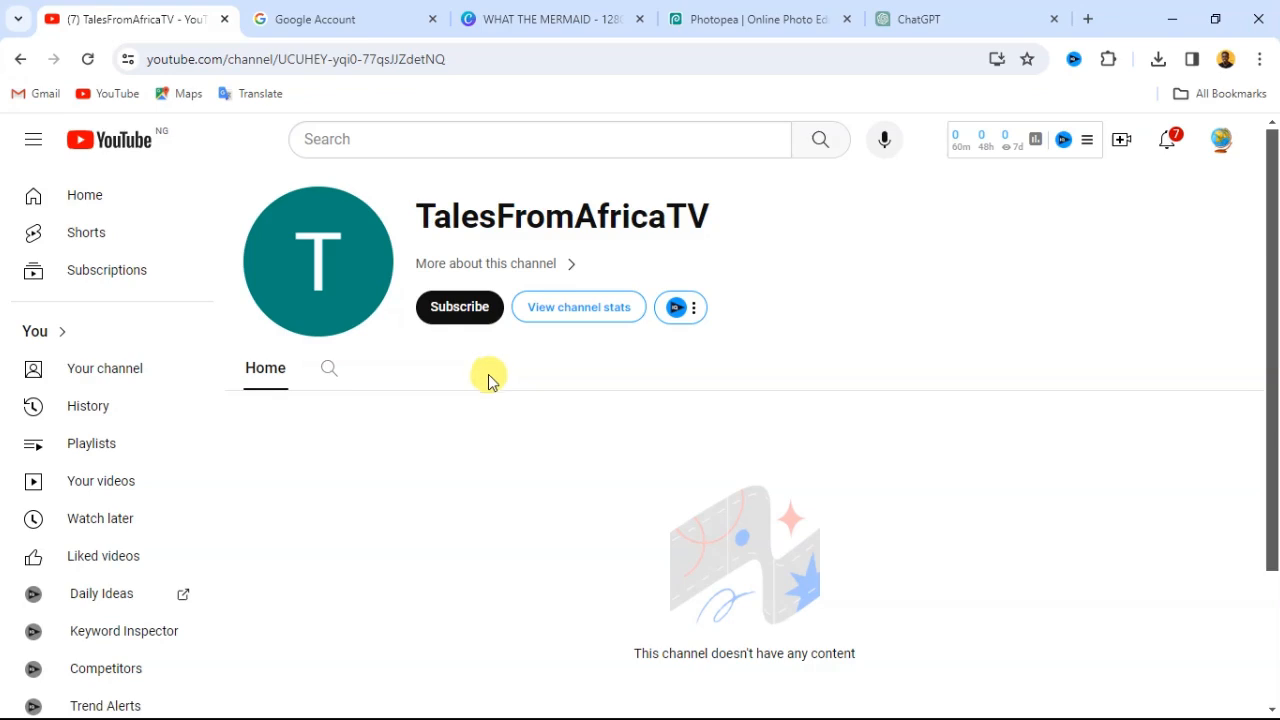
click(307, 310)
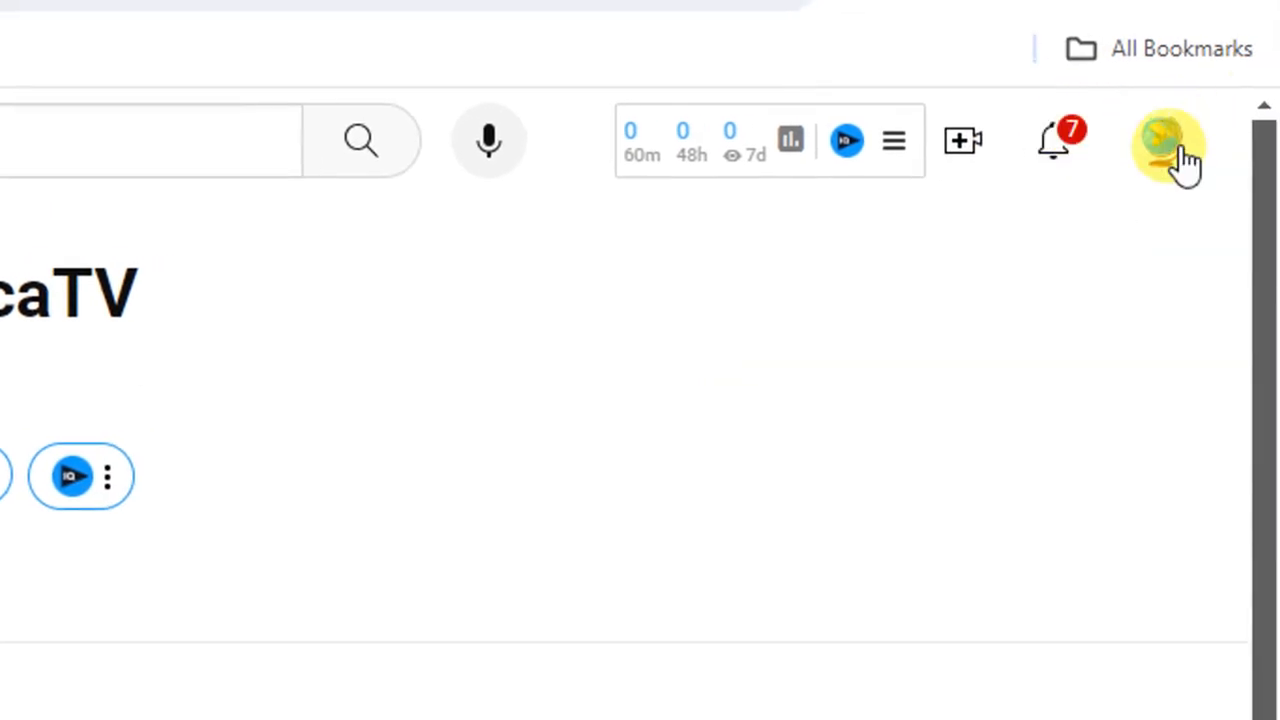
Switch the active YouTube account to the TalesFromAfricaTV channel
click(1178, 150)
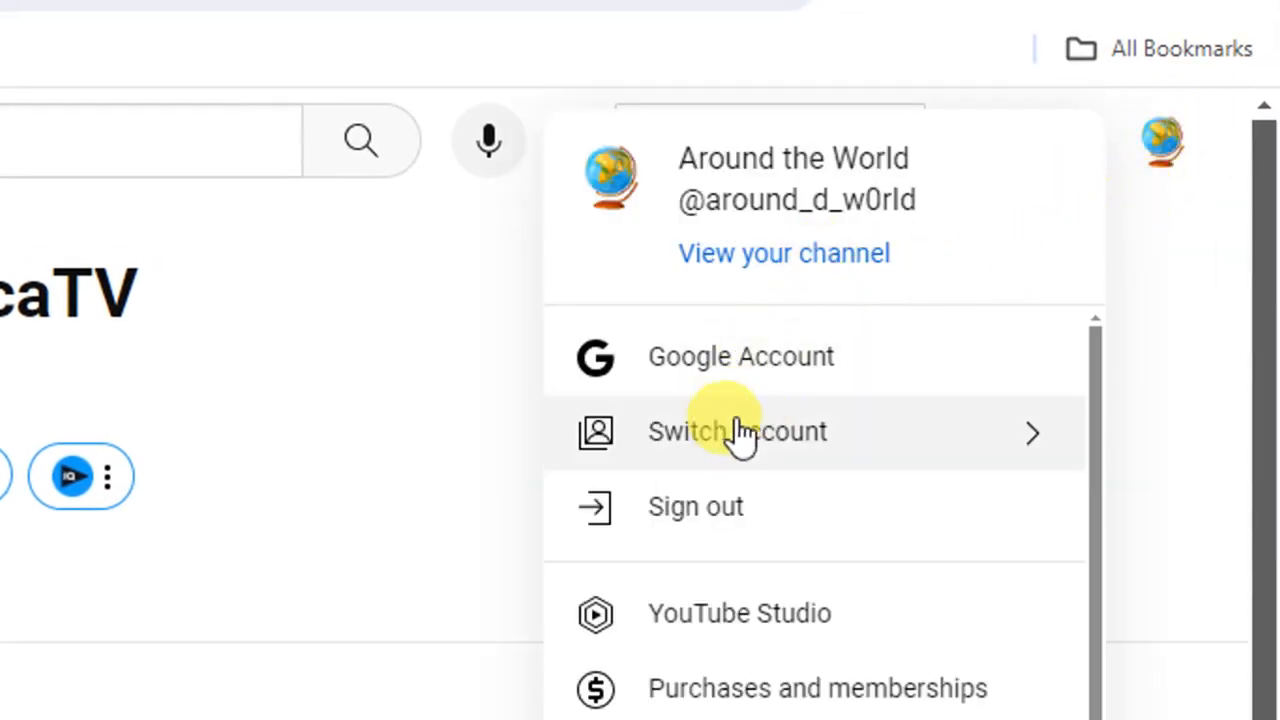
click(800, 440)
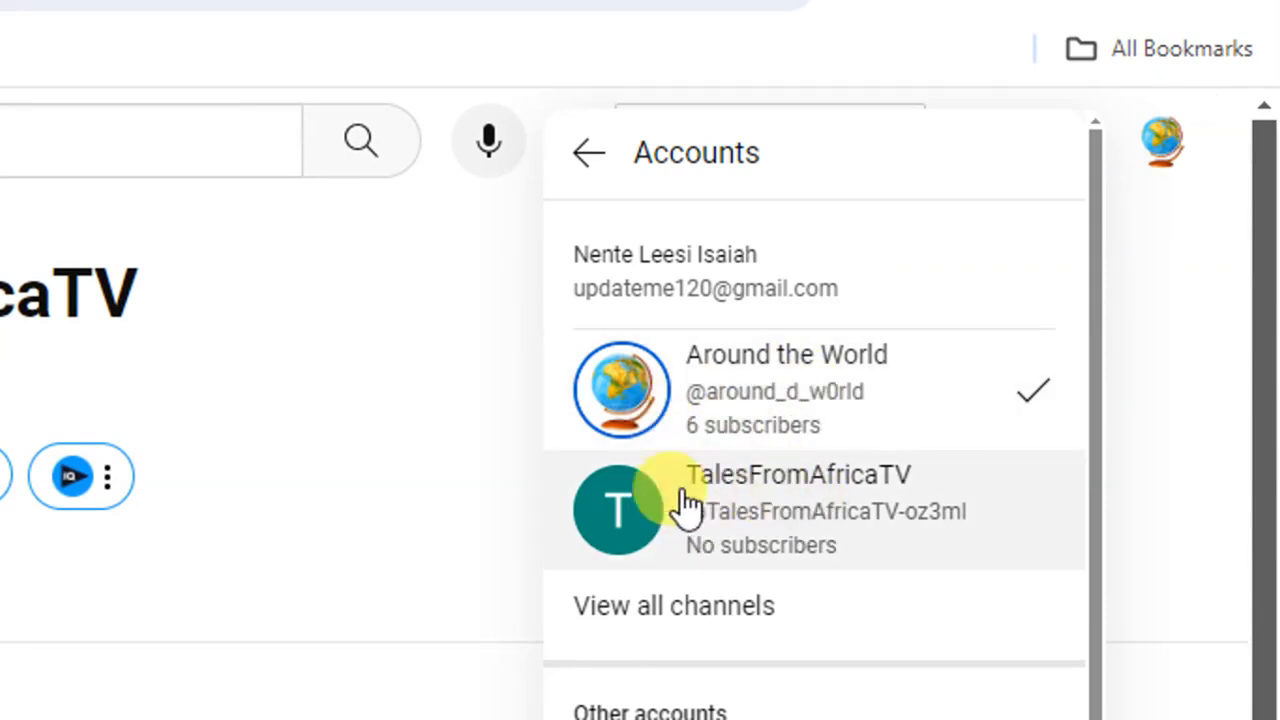
click(760, 508)
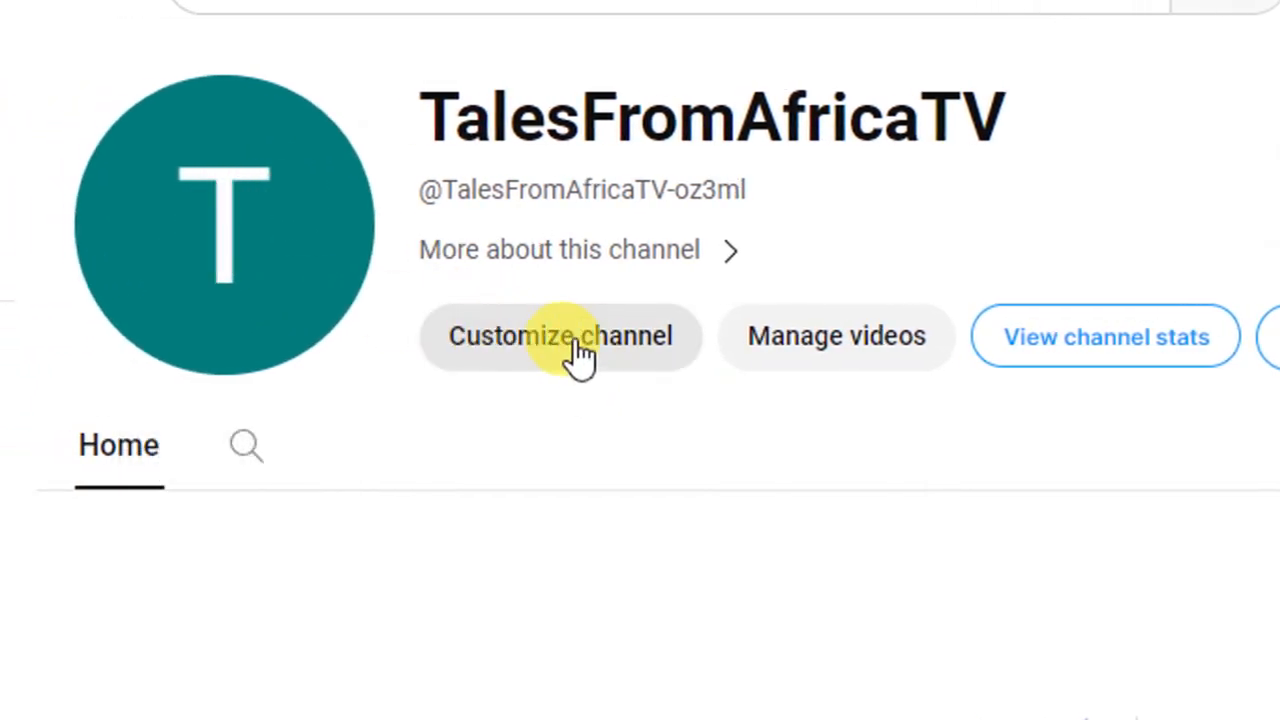
Open the channel's customization page in YouTube Studio and dismiss the welcome dialog and the dark theme notice
click(572, 345)
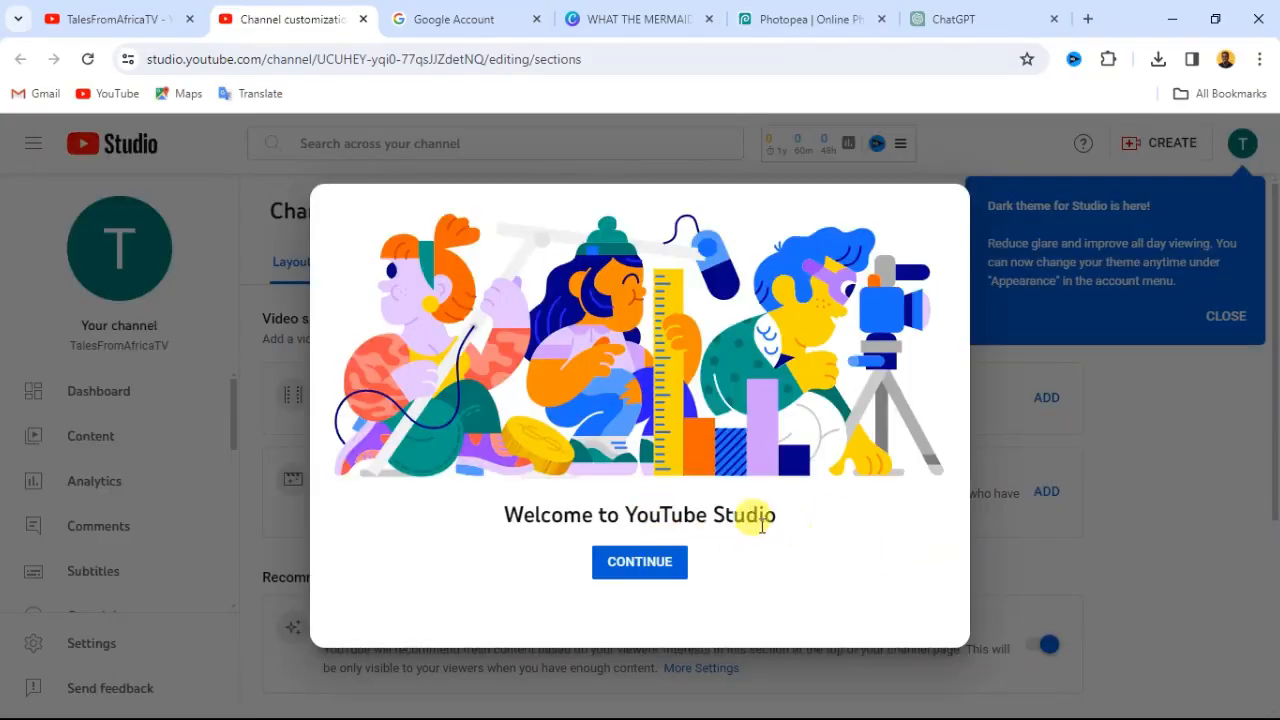
click(655, 570)
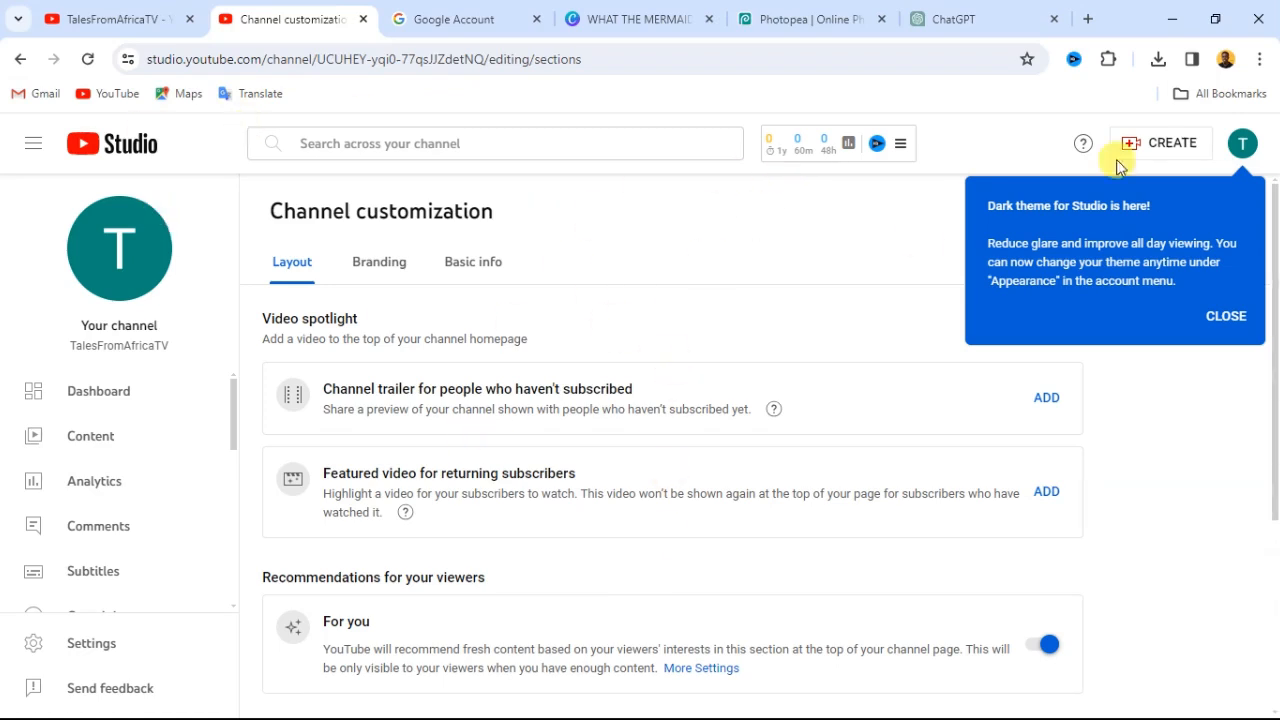
click(1226, 316)
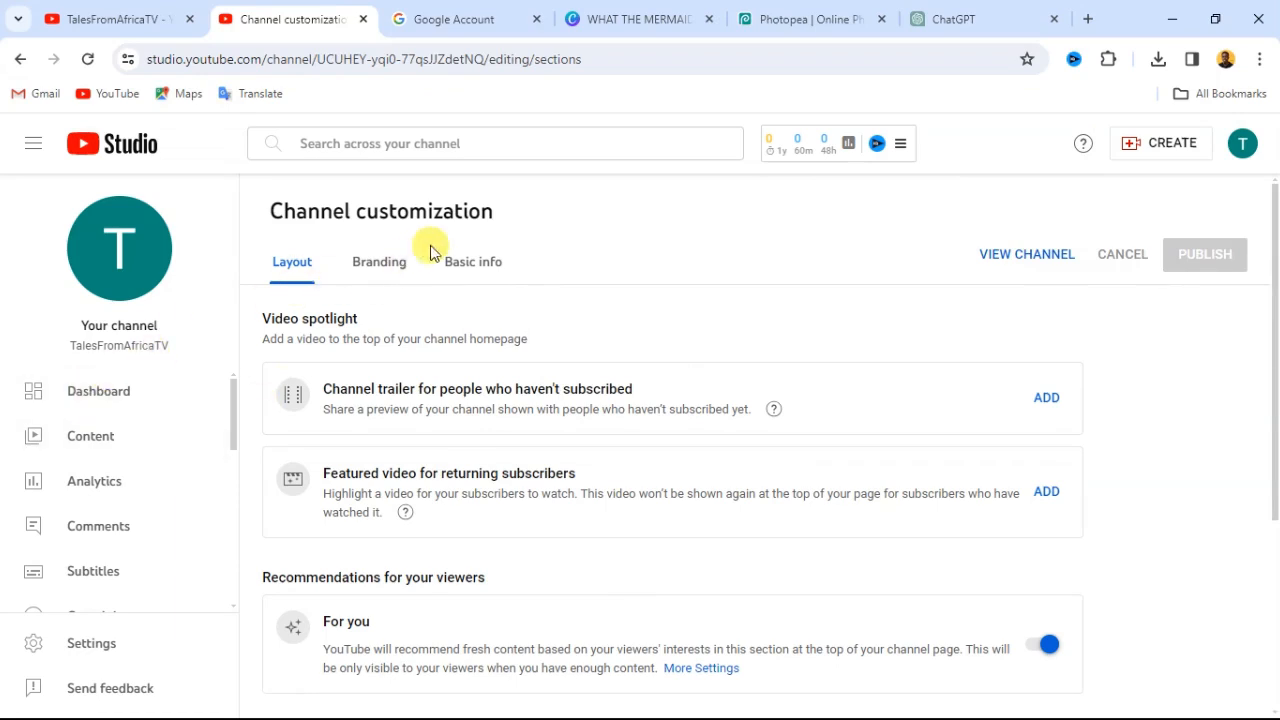
Review the channel customization's Basic info fields and its Layout sections
click(487, 266)
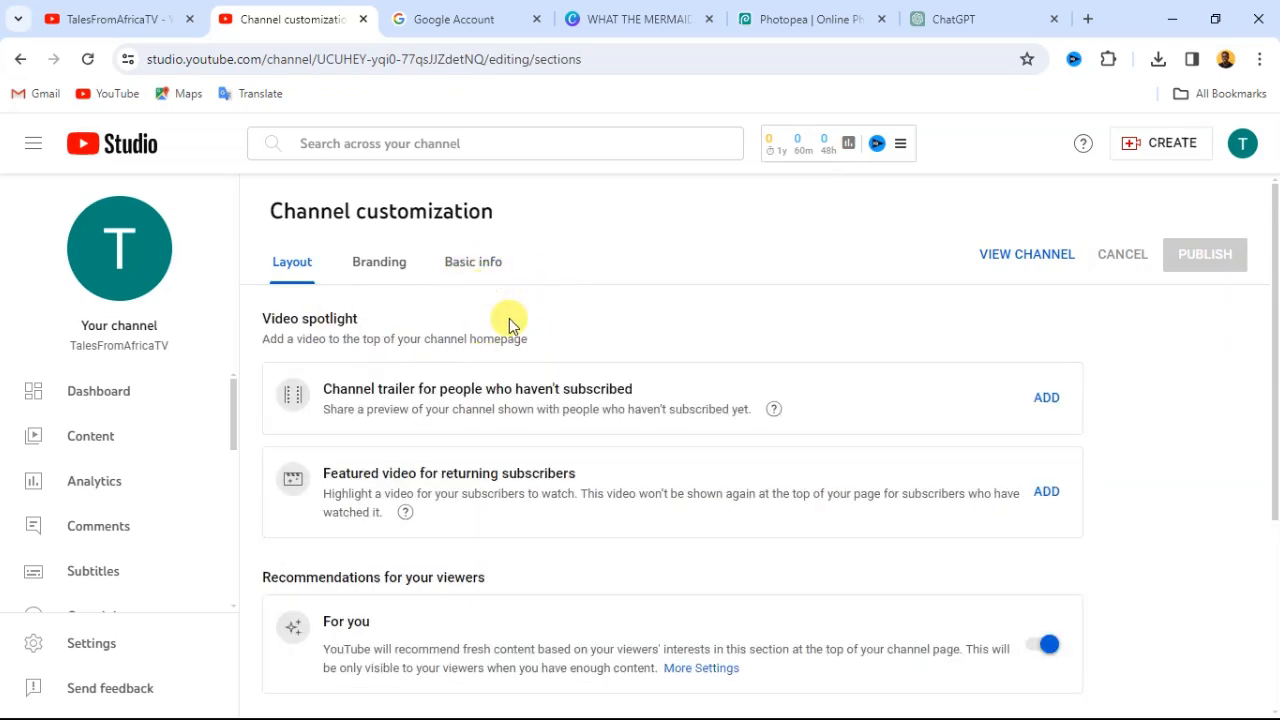
click(471, 270)
scroll(500, 462, down, 2)
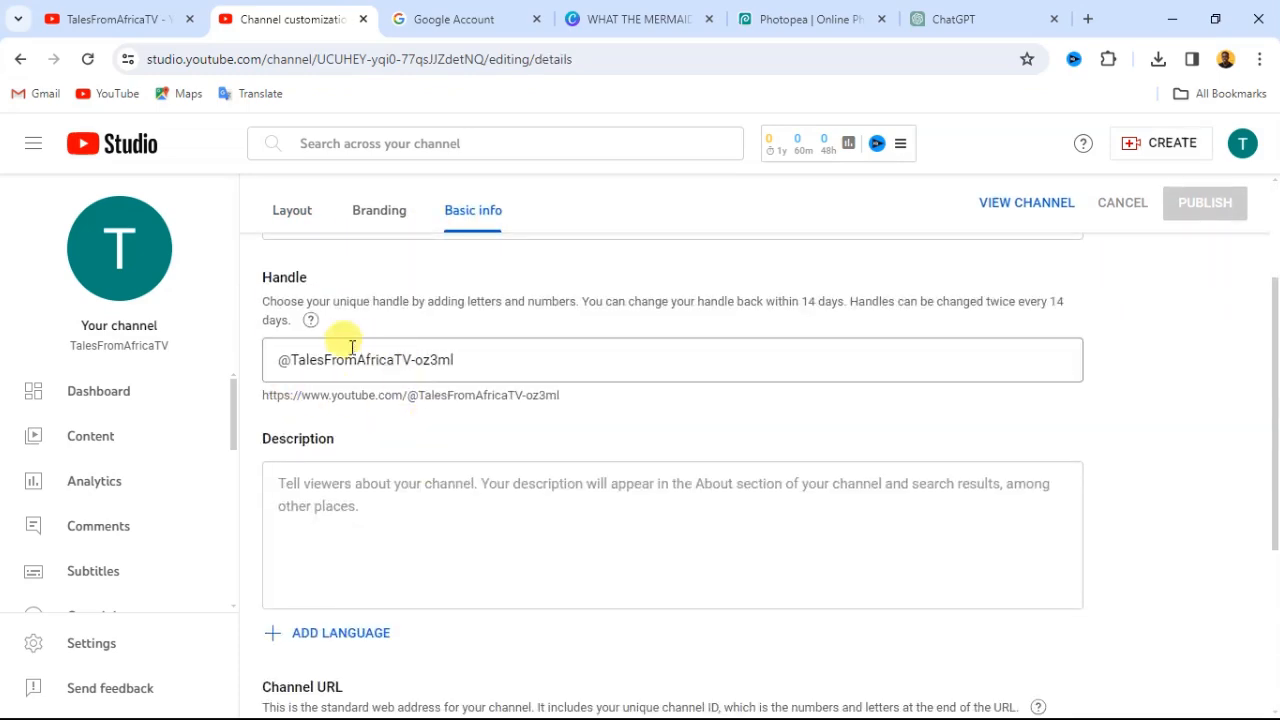
scroll(429, 471, down, 1)
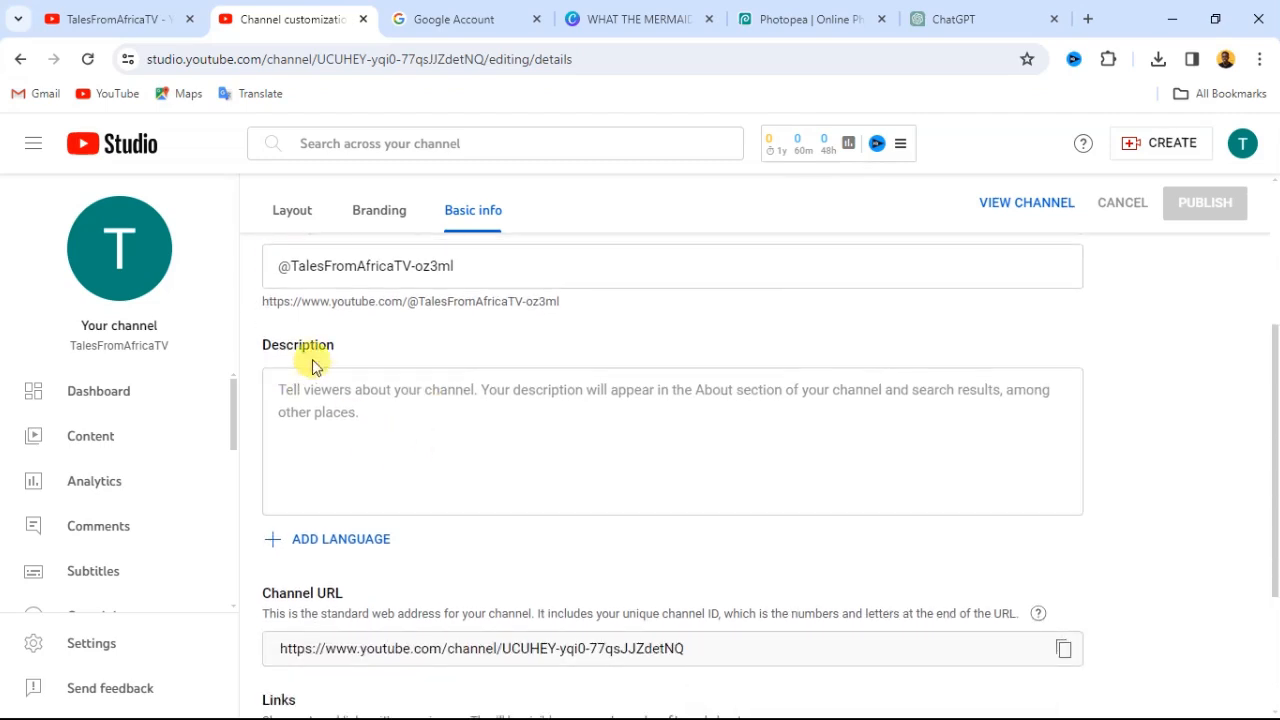
scroll(420, 447, down, 2)
scroll(409, 403, up, 5)
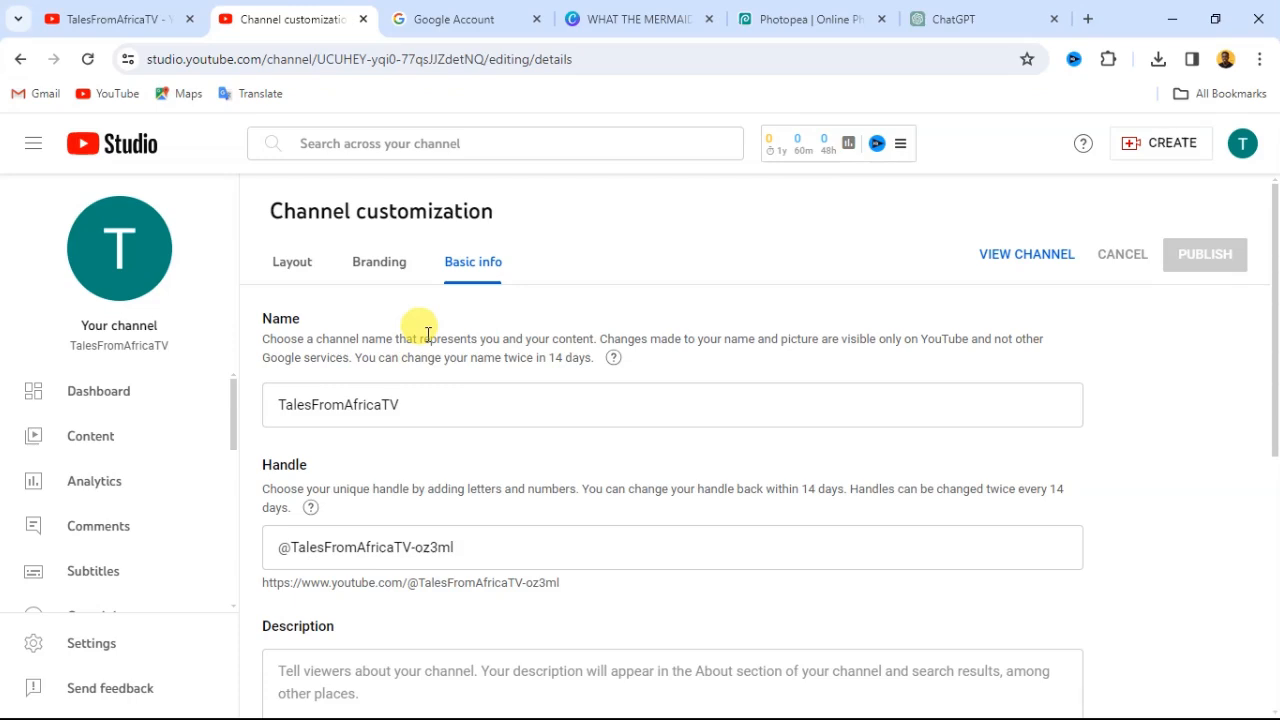
scroll(106, 468, down, 3)
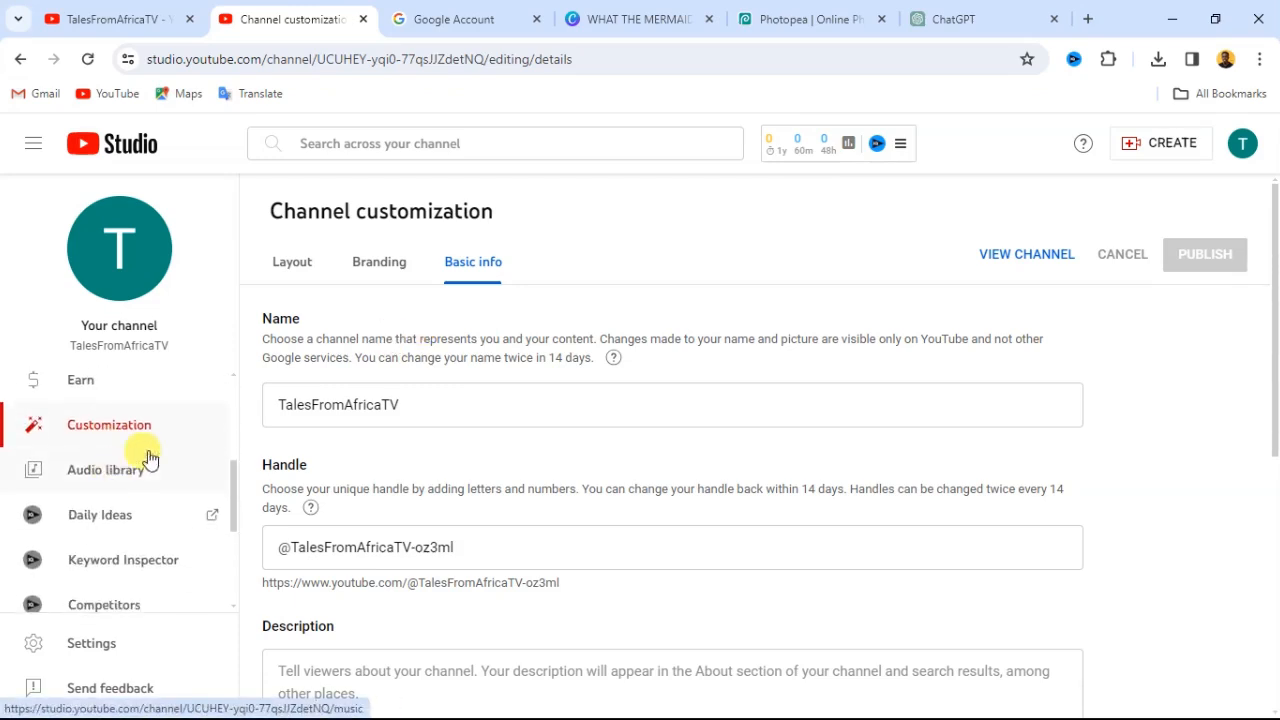
click(303, 272)
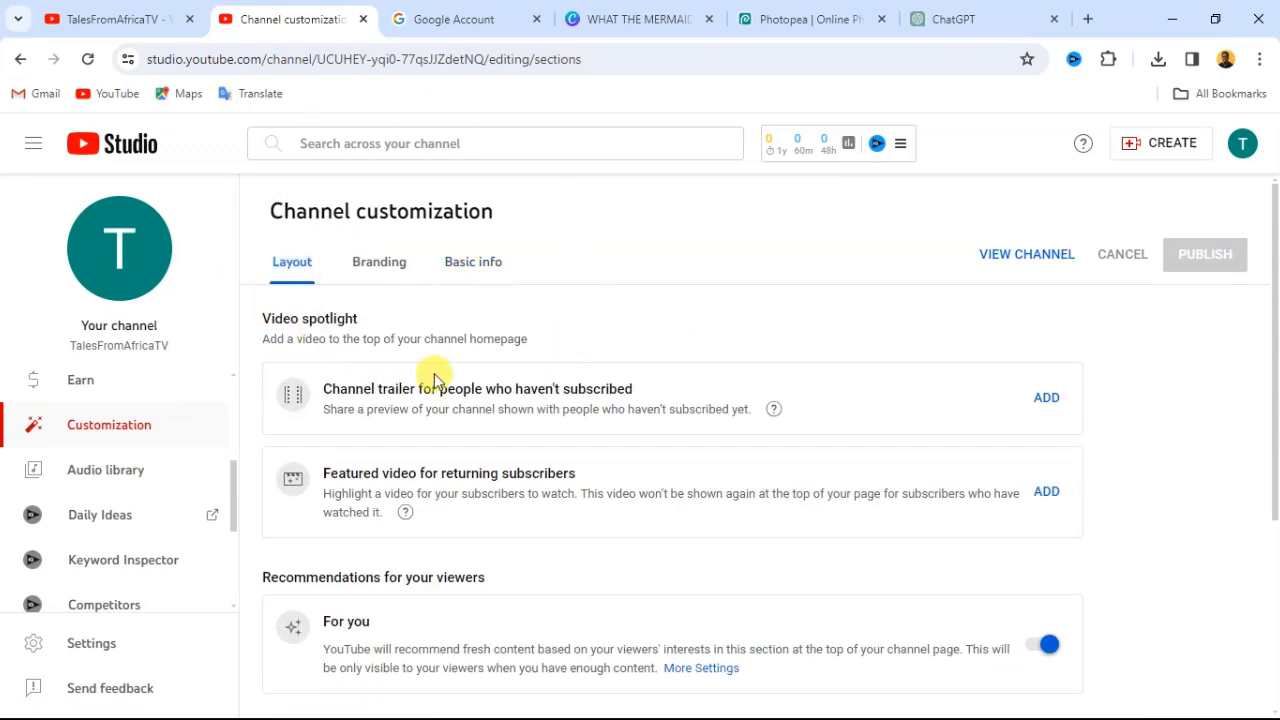
scroll(417, 429, down, 3)
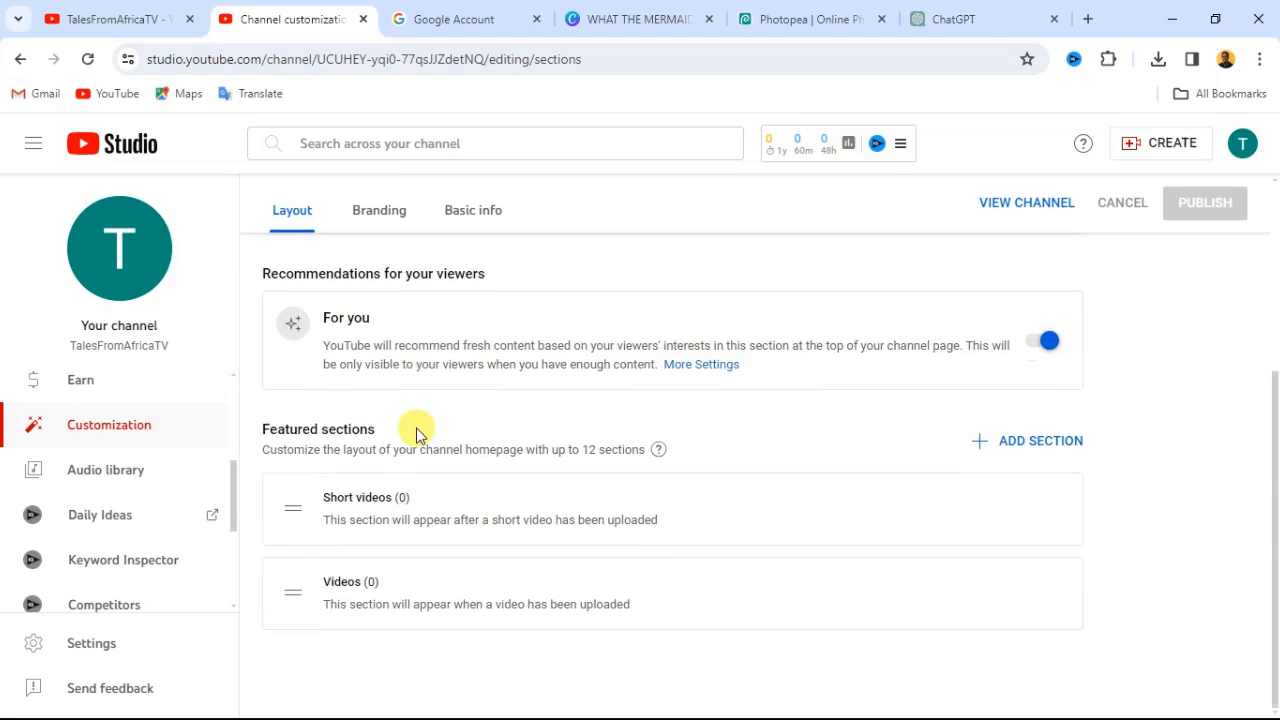
Choose the image _c73a8aa8-ff25-4dae-9f31-230c99780b2f from the Downloads folder as the channel's profile picture in the Branding settings
scroll(420, 406, up, 2)
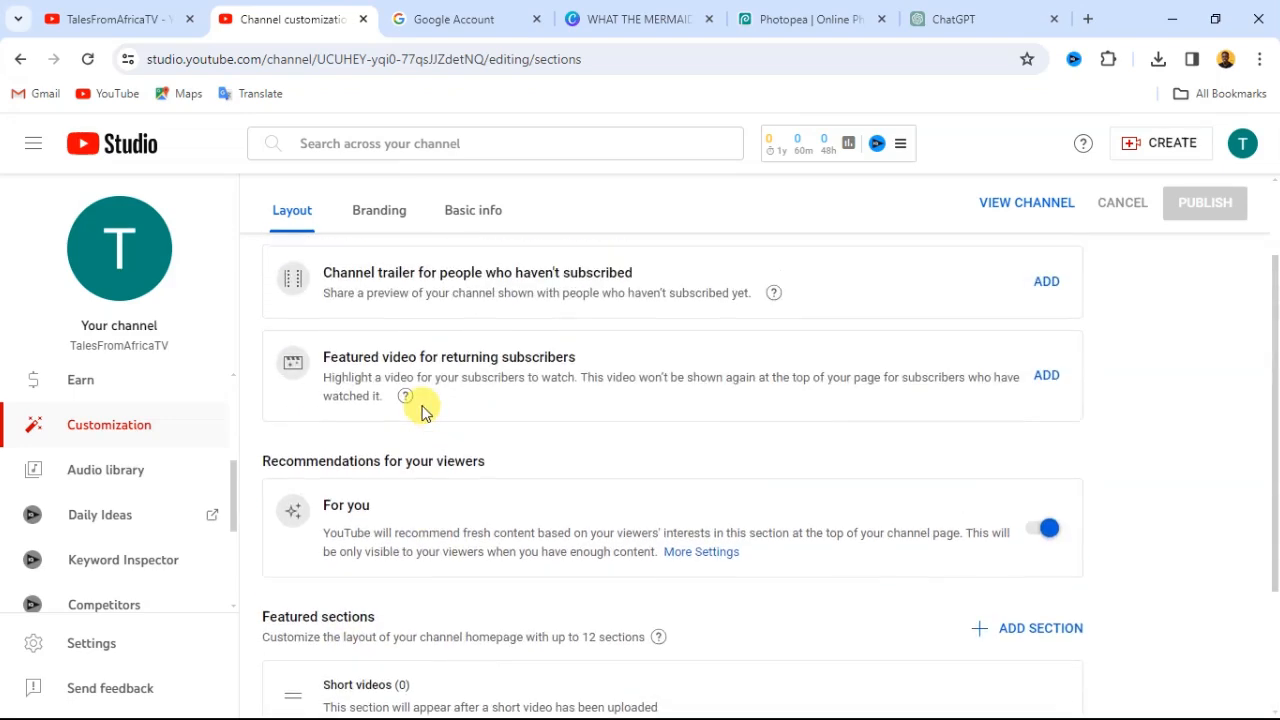
scroll(420, 412, up, 1)
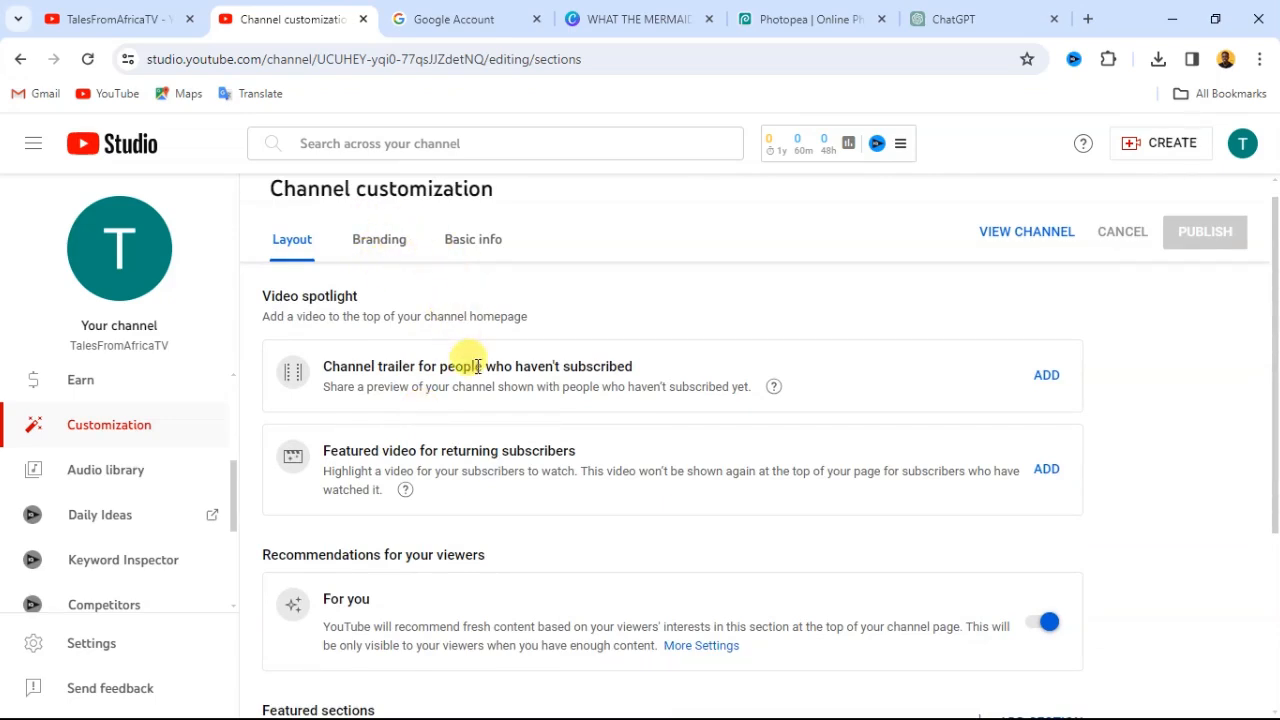
click(381, 240)
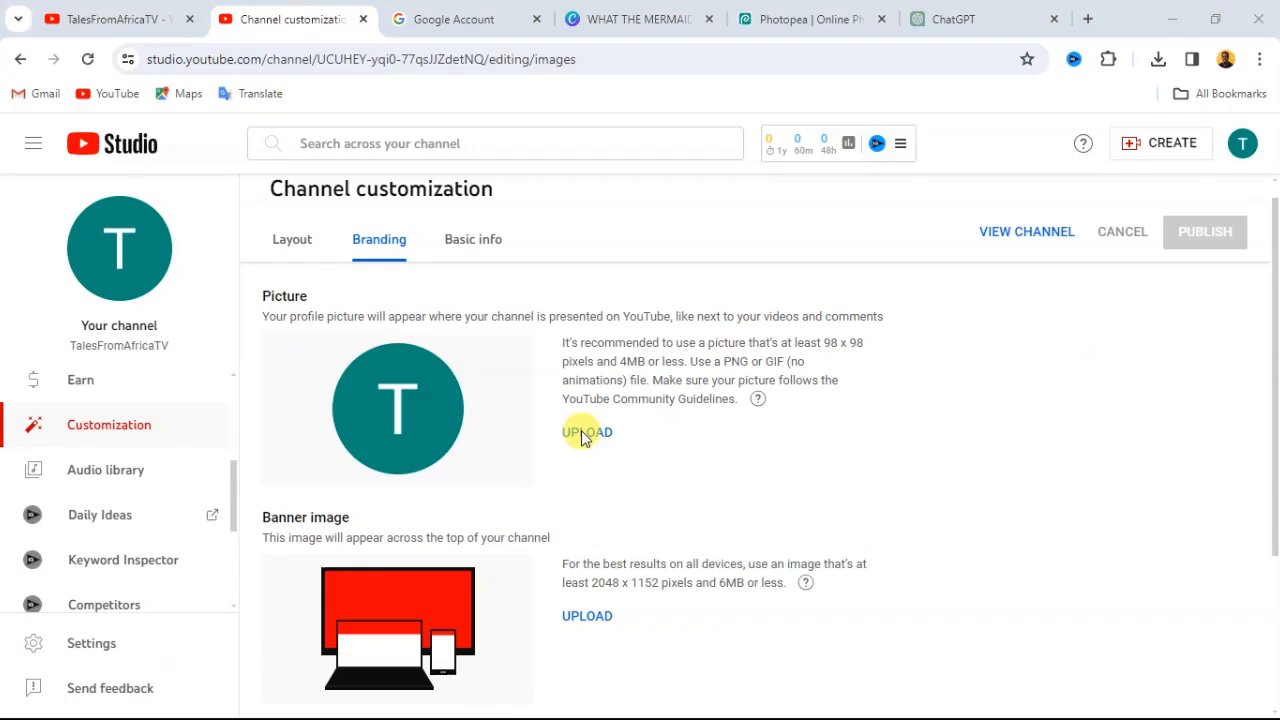
click(785, 430)
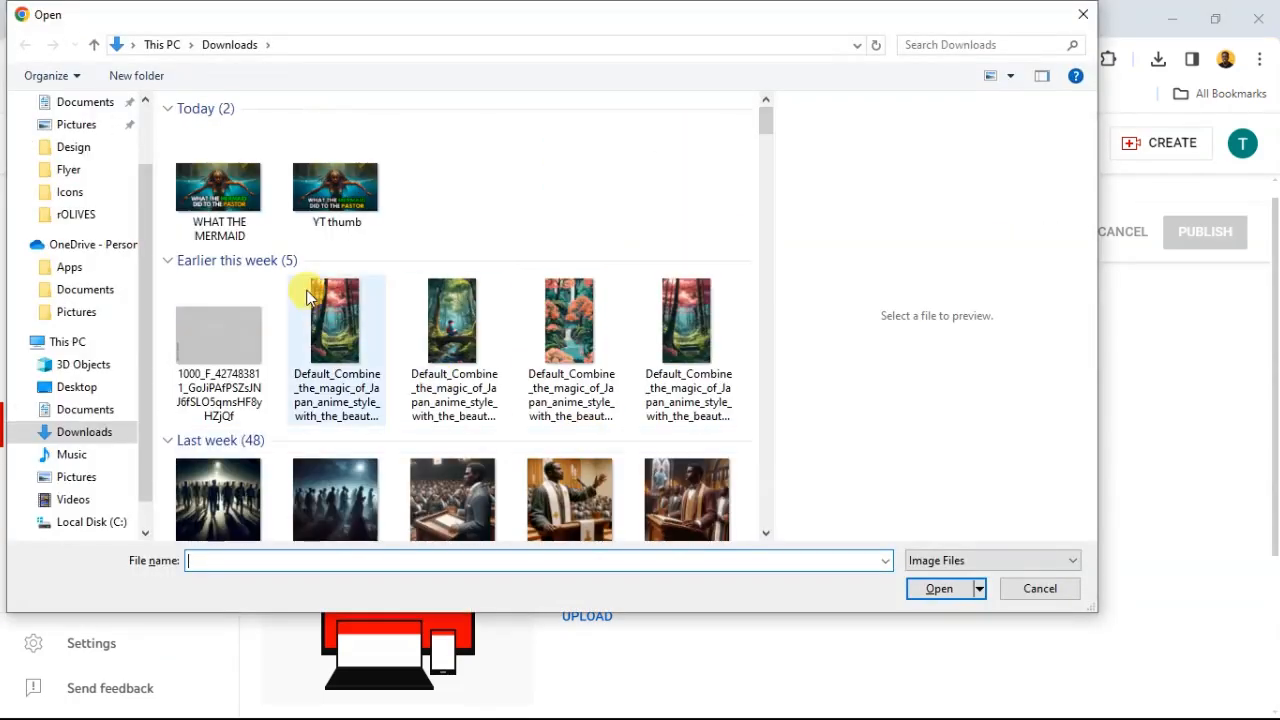
scroll(398, 310, down, 3)
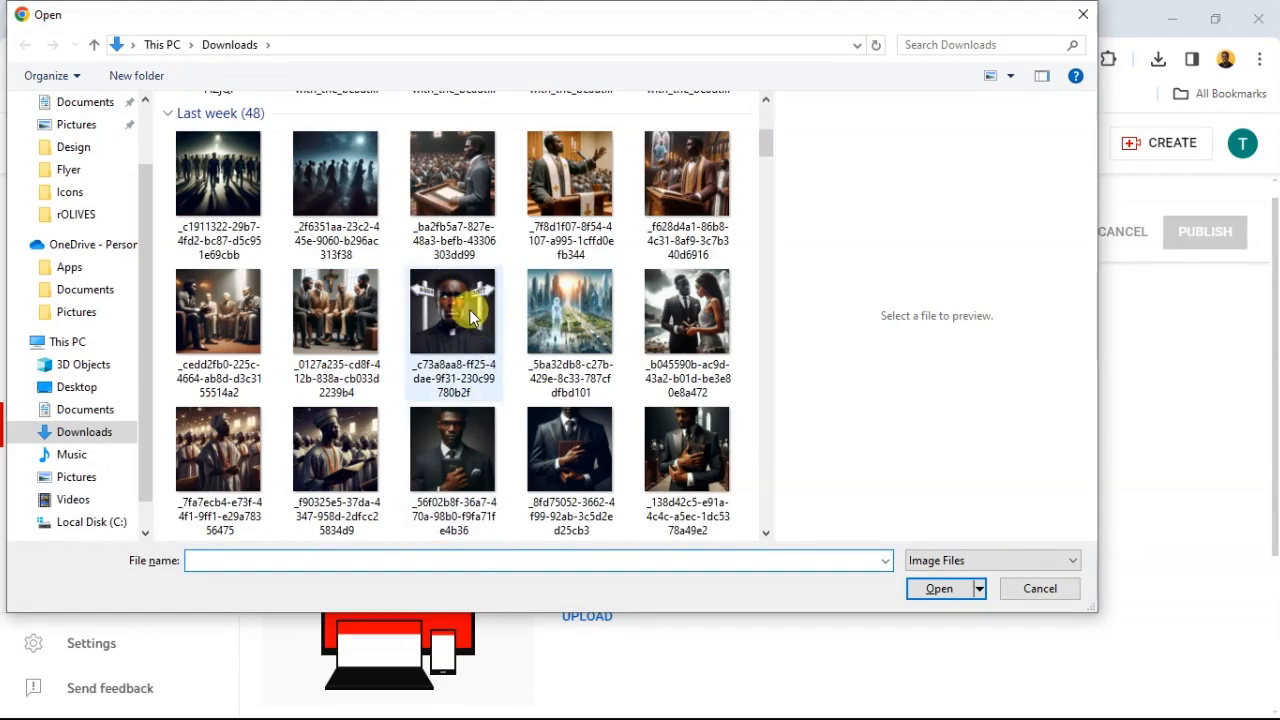
click(462, 322)
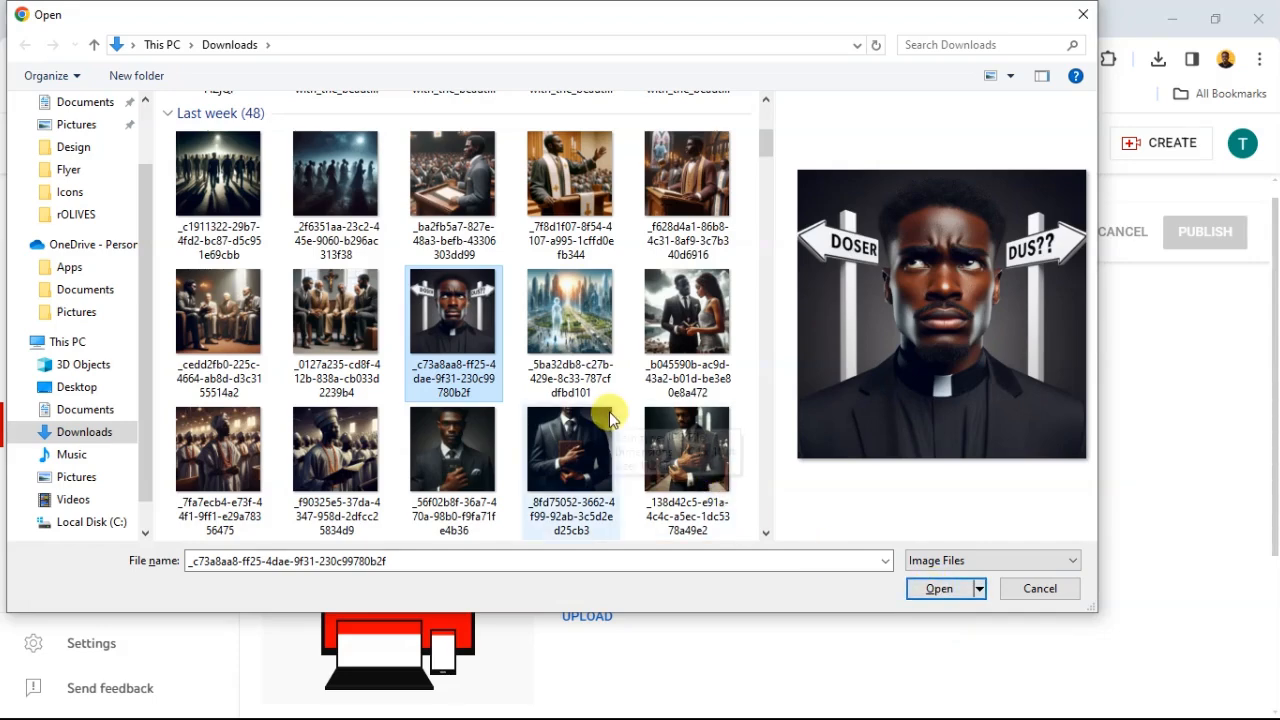
scroll(609, 411, down, 3)
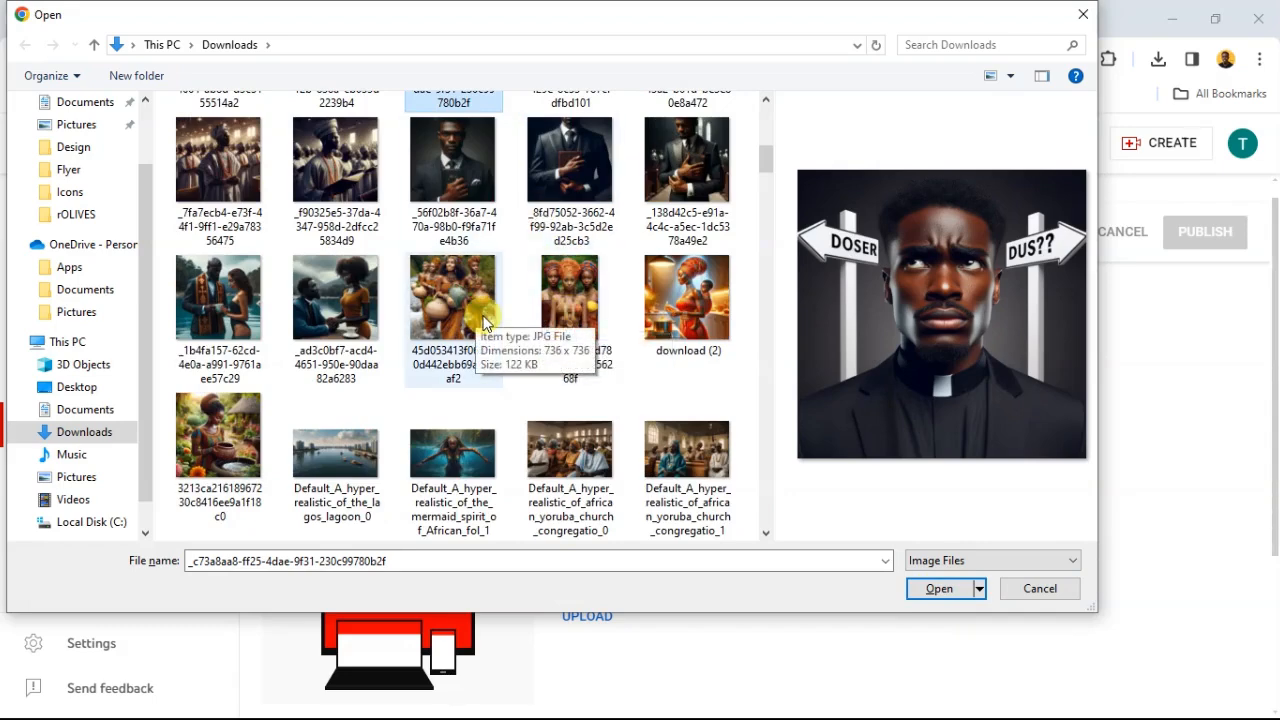
click(937, 592)
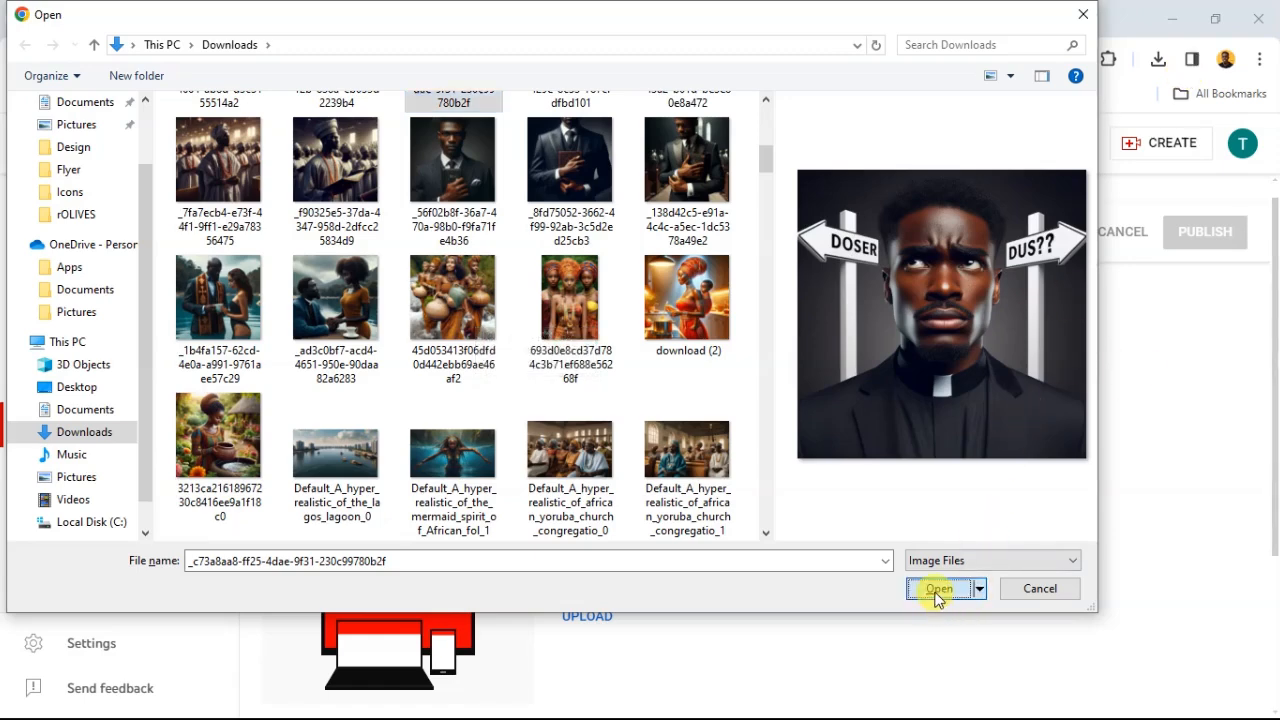
Check the circular crop of the profile picture and accept it at full image size
scroll(733, 440, down, 2)
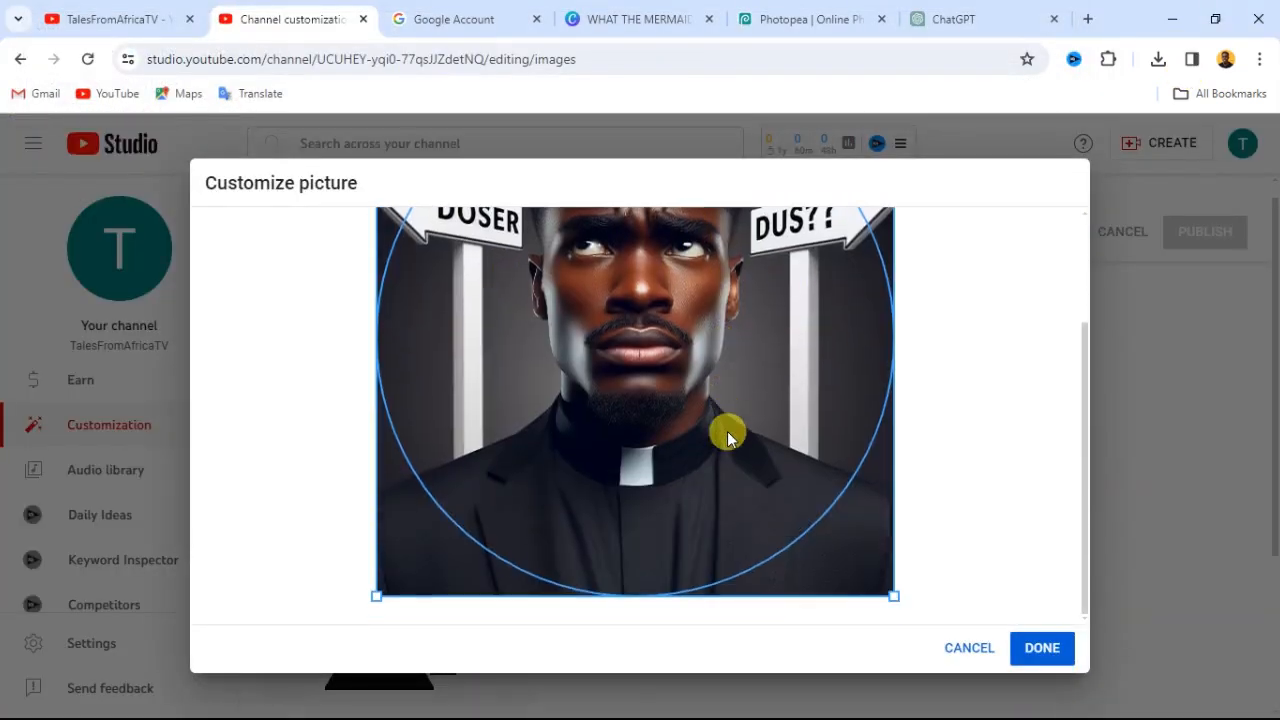
scroll(732, 390, up, 3)
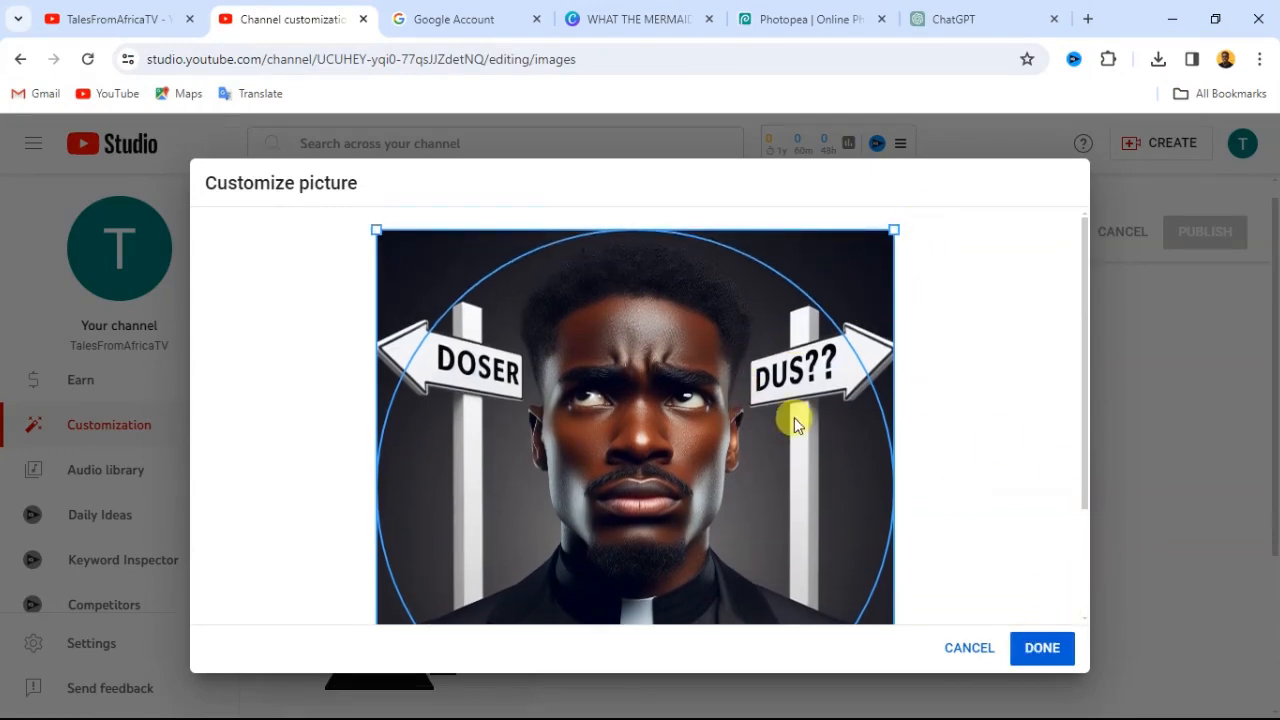
scroll(800, 430, down, 2)
click(1041, 649)
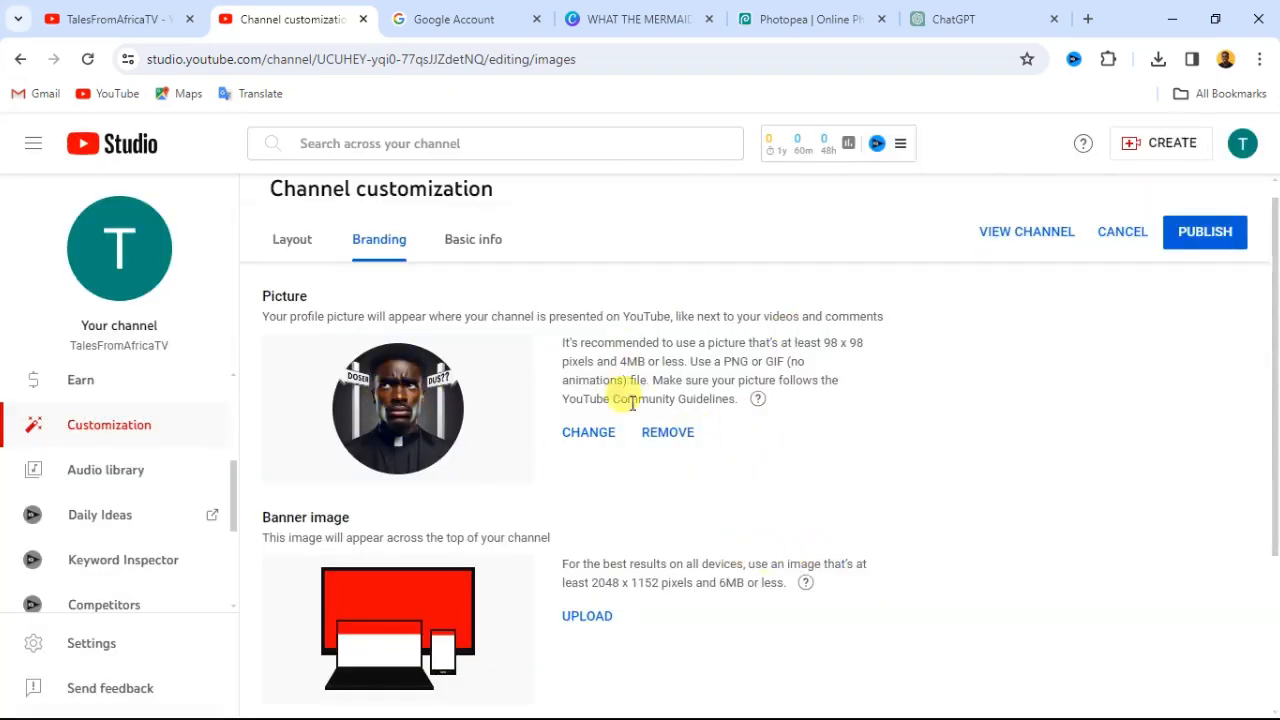
Review the banner image and video watermark options in Branding and the handle and description fields in Basic info
scroll(608, 468, down, 2)
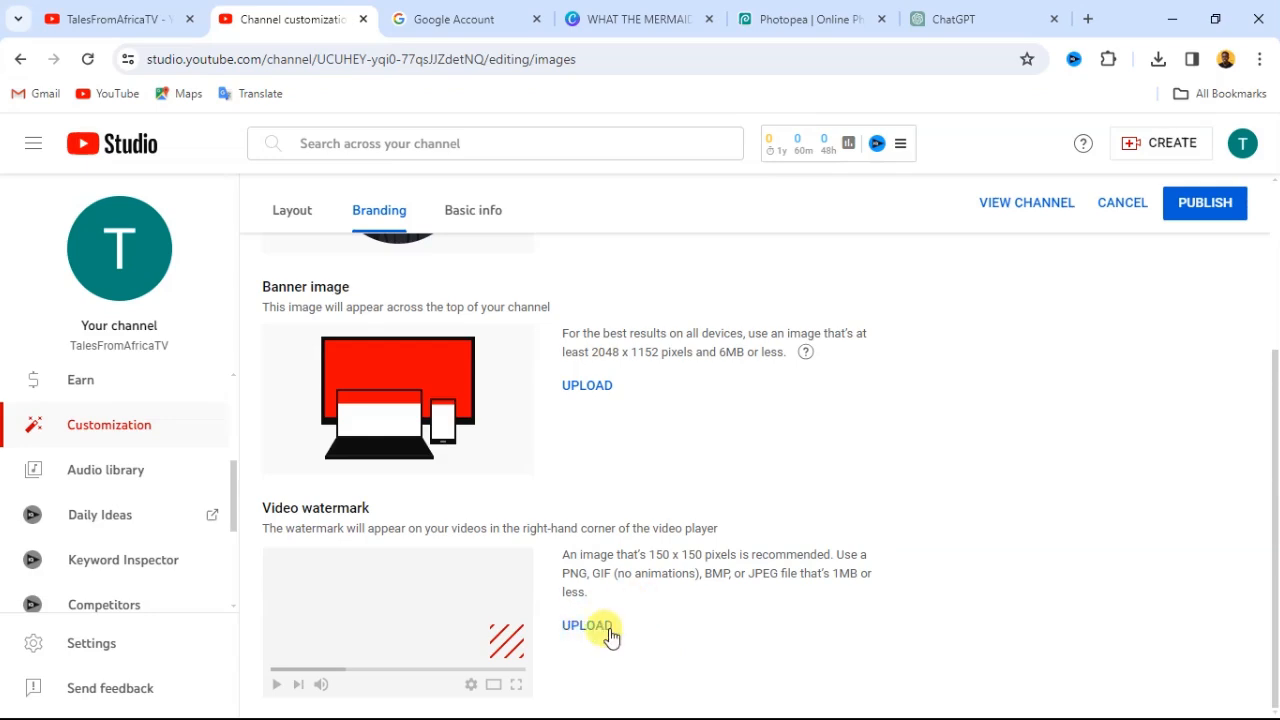
scroll(622, 479, up, 3)
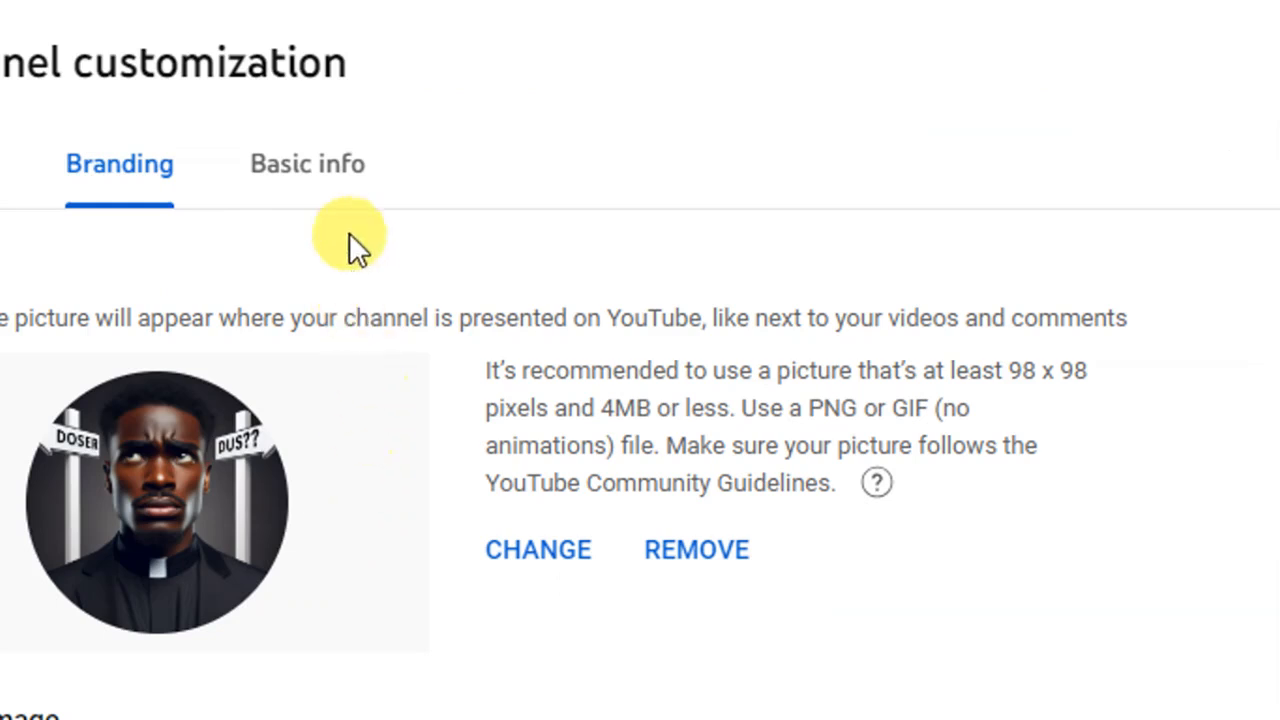
click(312, 180)
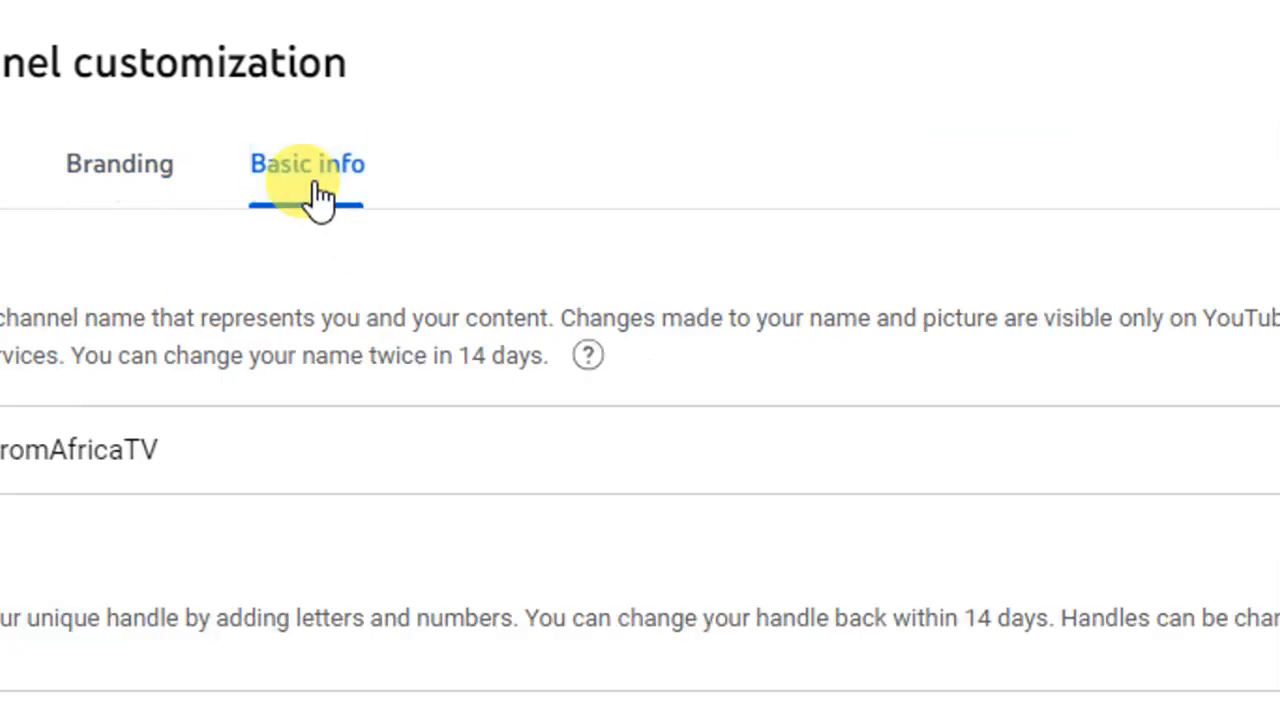
scroll(480, 443, down, 2)
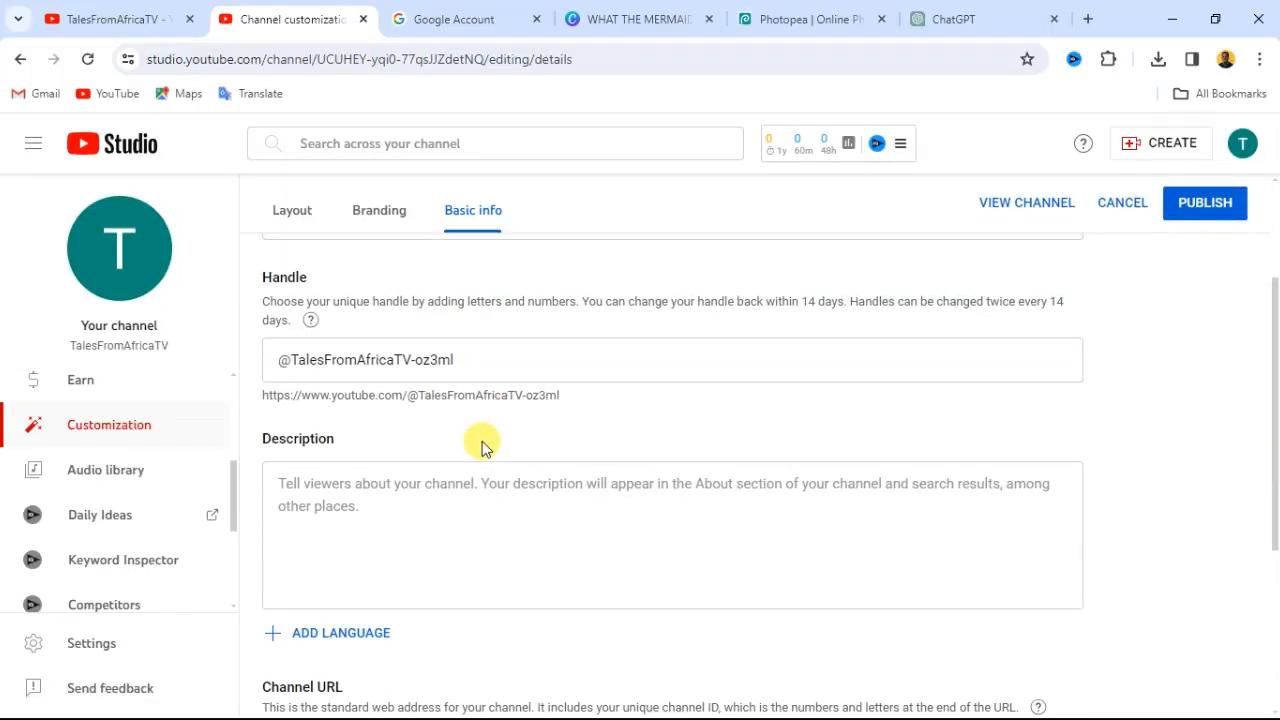
scroll(310, 440, down, 1)
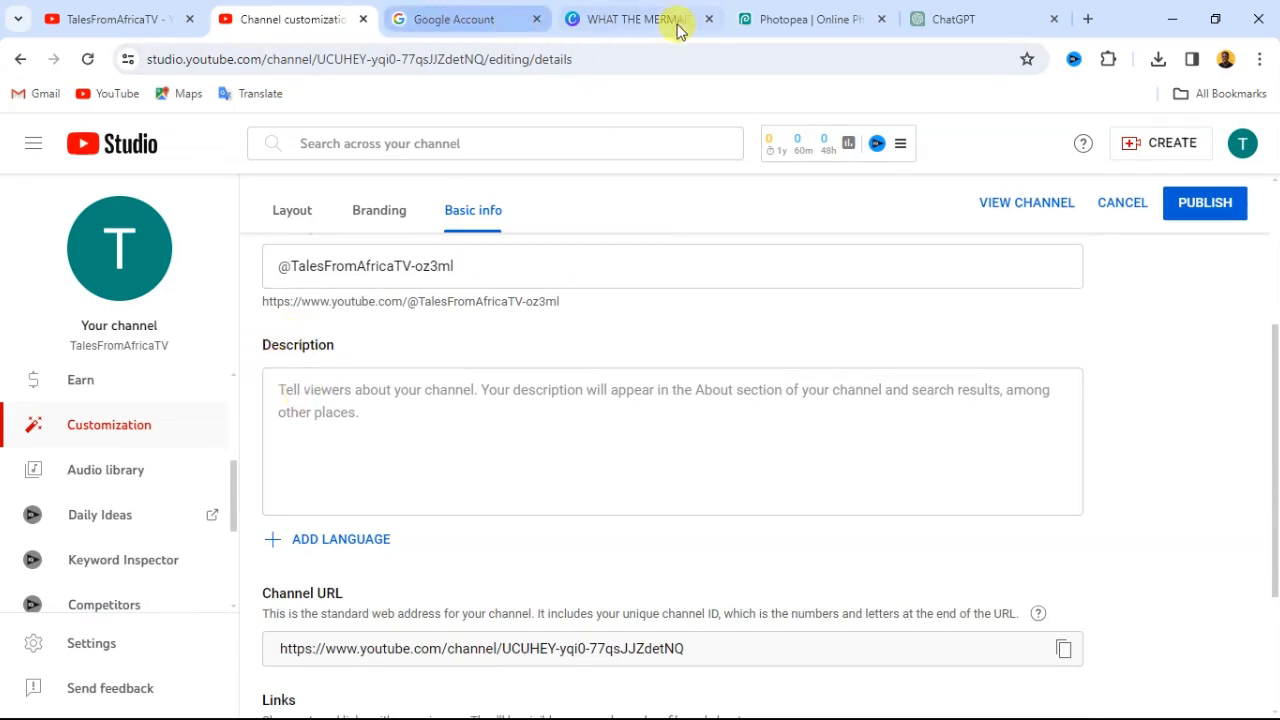
Switch to ChatGPT and copy the channel name TalesFromAfricaTV from its list of suggested names
click(948, 24)
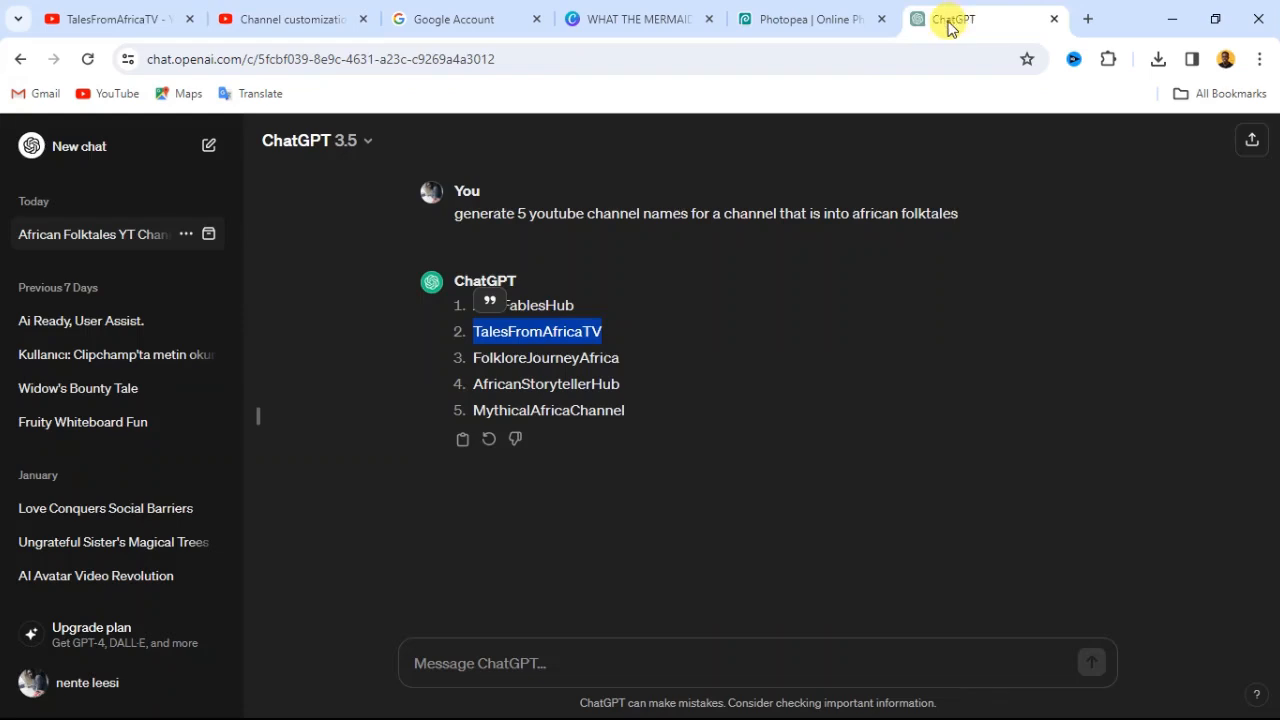
click(618, 338)
drag(609, 331, 472, 328)
right_click(492, 333)
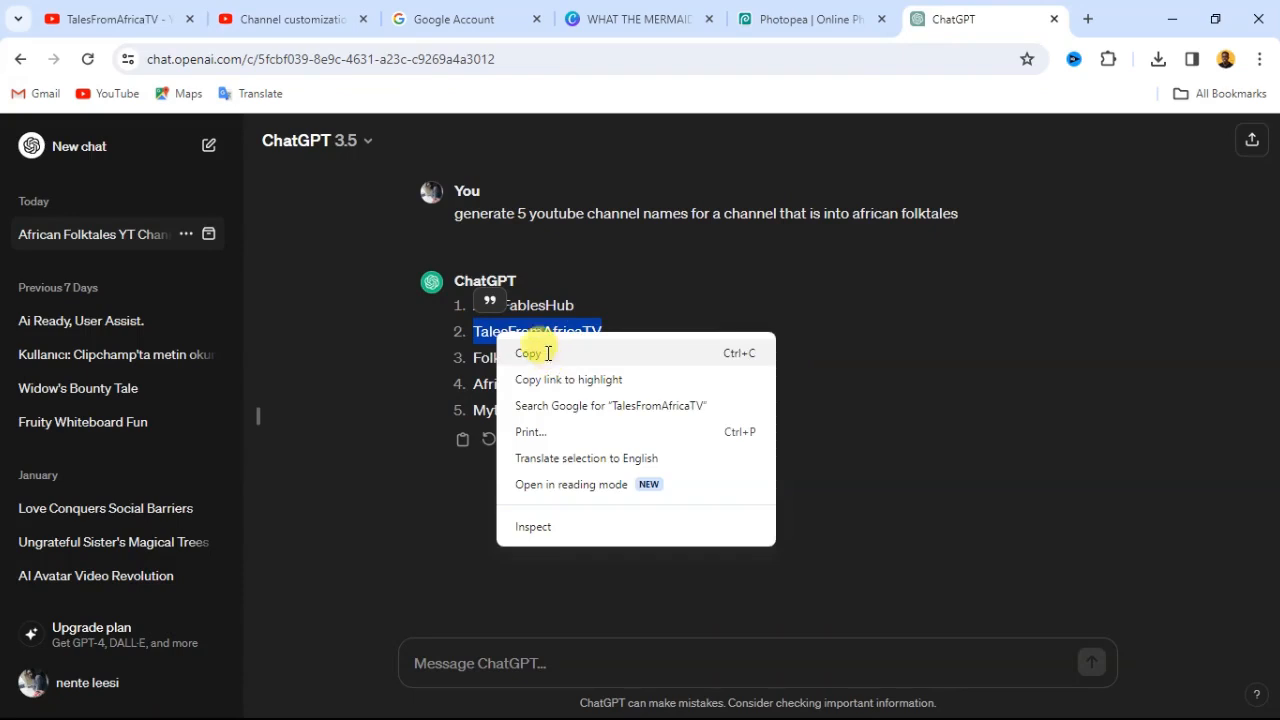
click(550, 351)
Ask ChatGPT to "generate a short youtube channel description for a channel that talks about african folktales using this channel name "TalesFromAfricaTV""
click(479, 660)
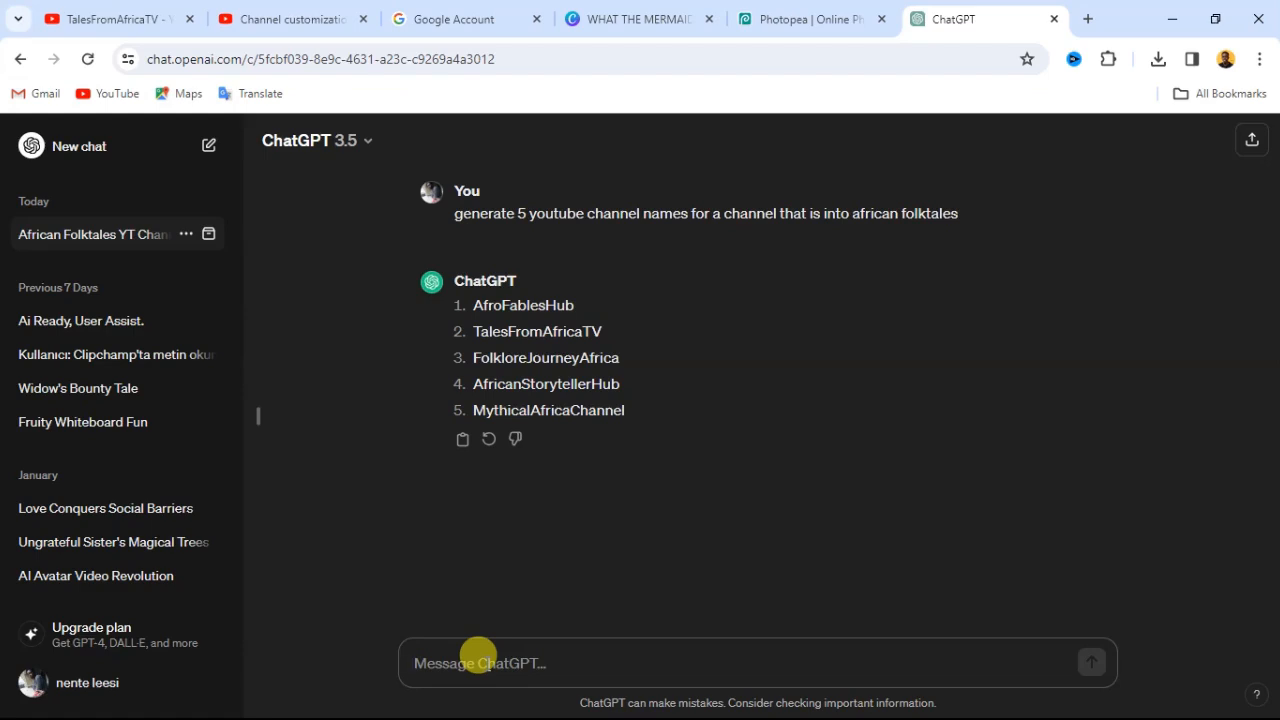
text(generate a short)
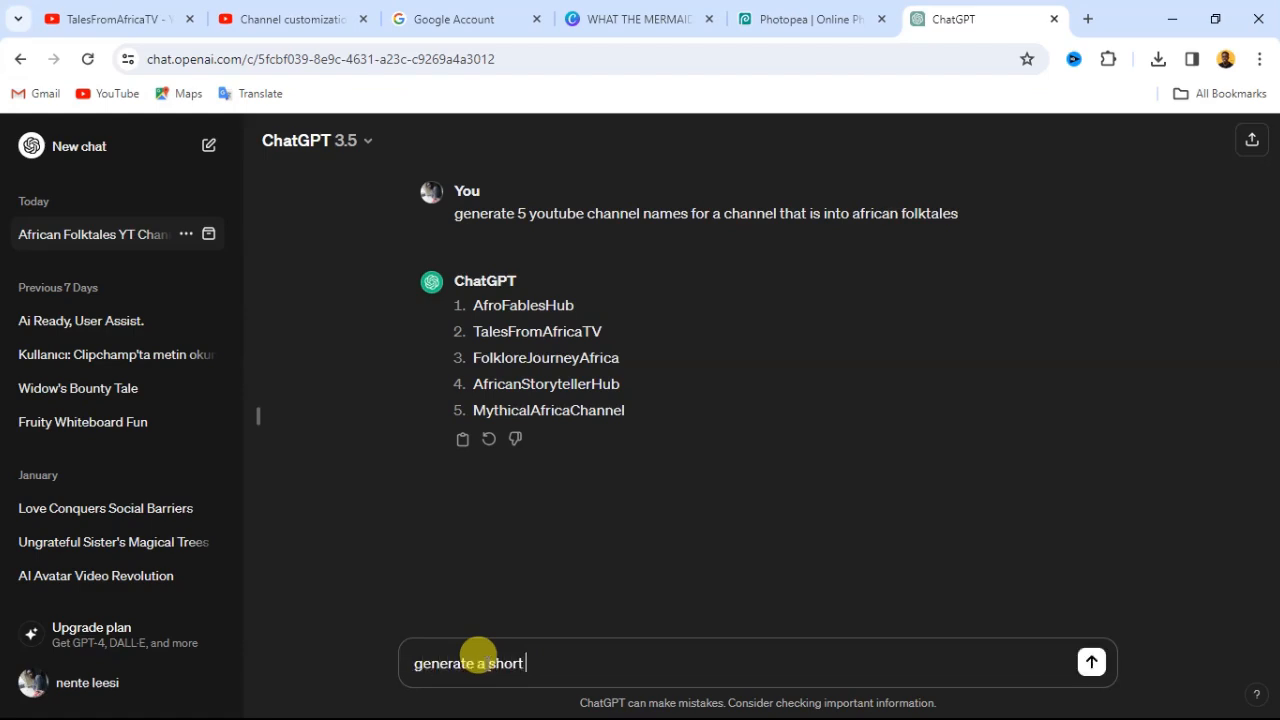
text( youtube cha)
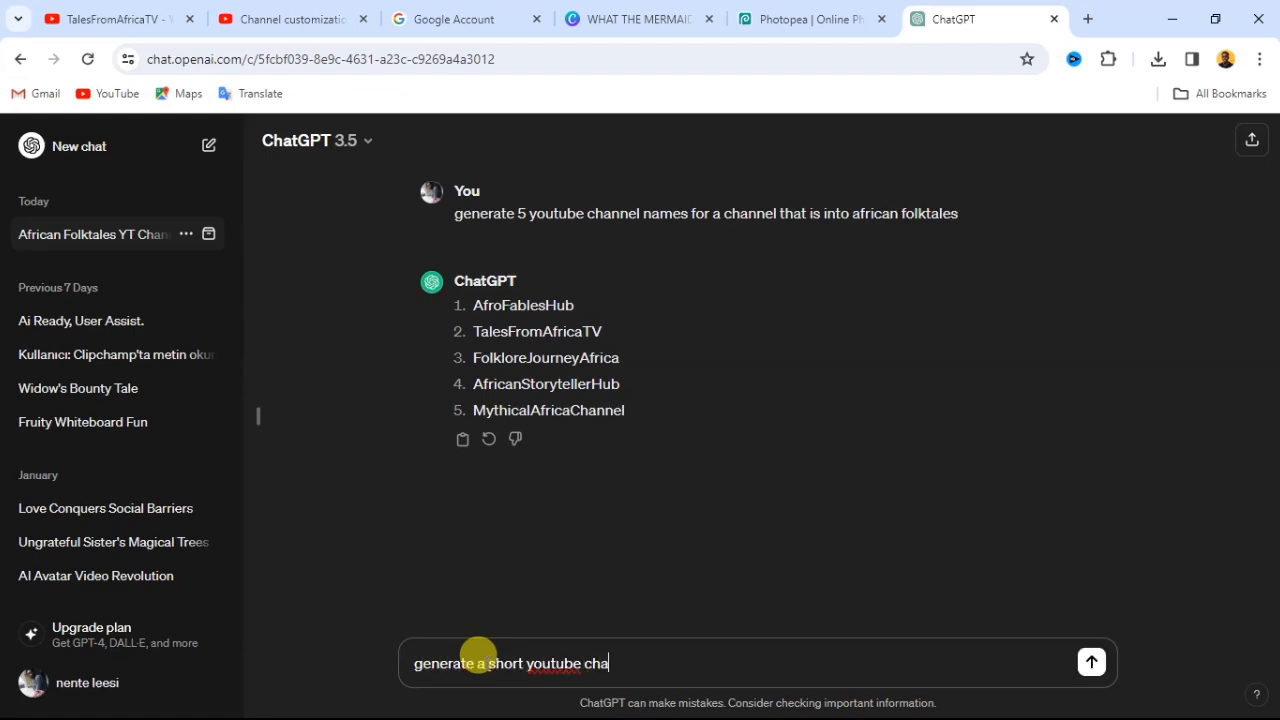
text(nnel description for )
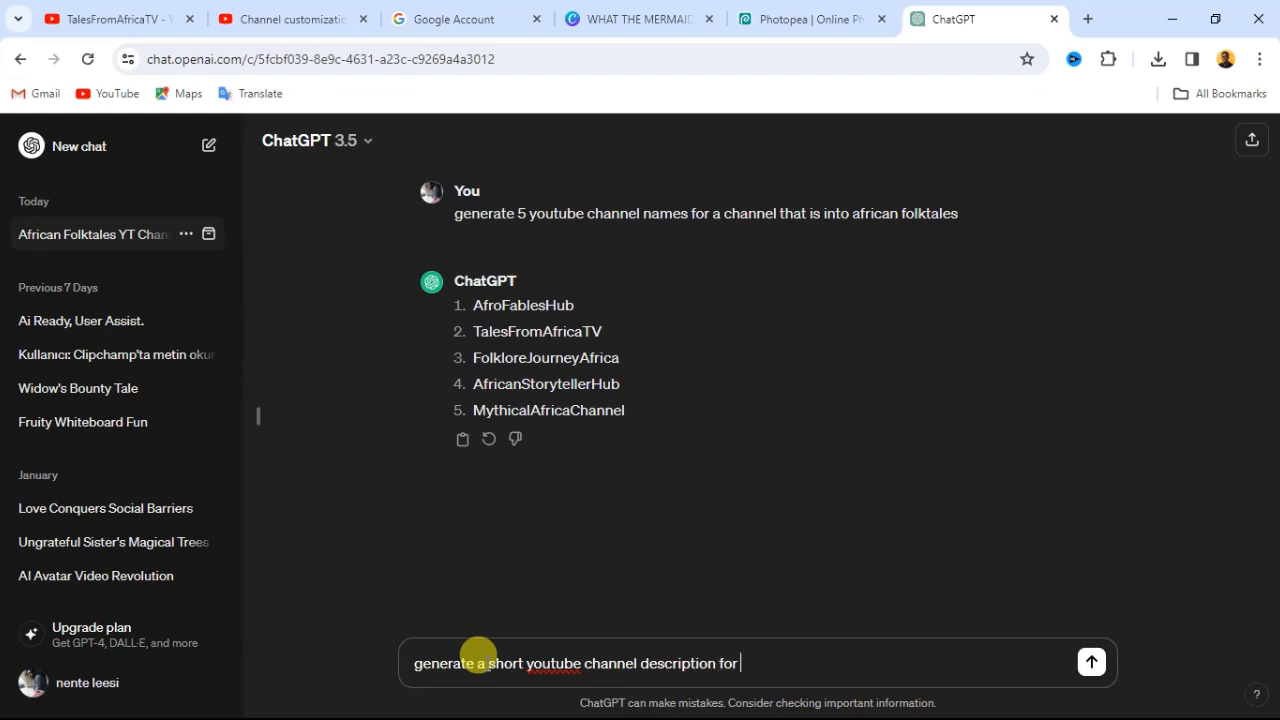
text(a channel that talks about)
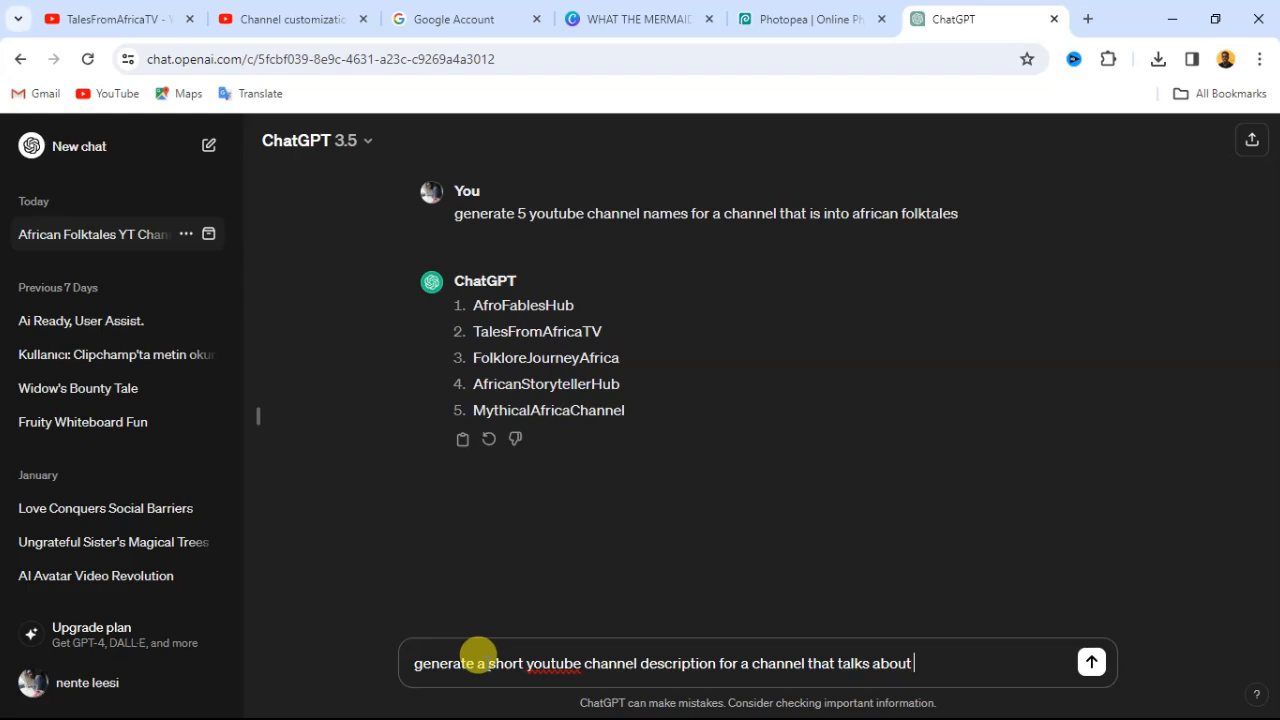
text( african folktales)
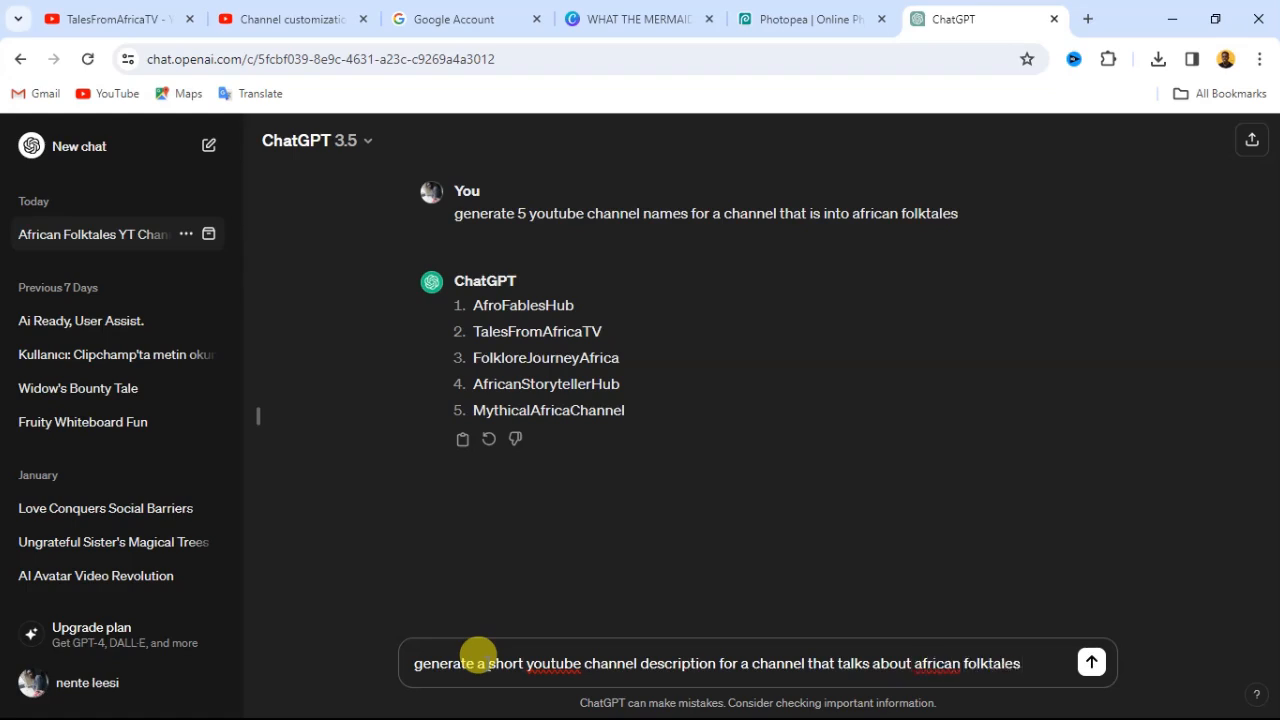
text( using this channel name)
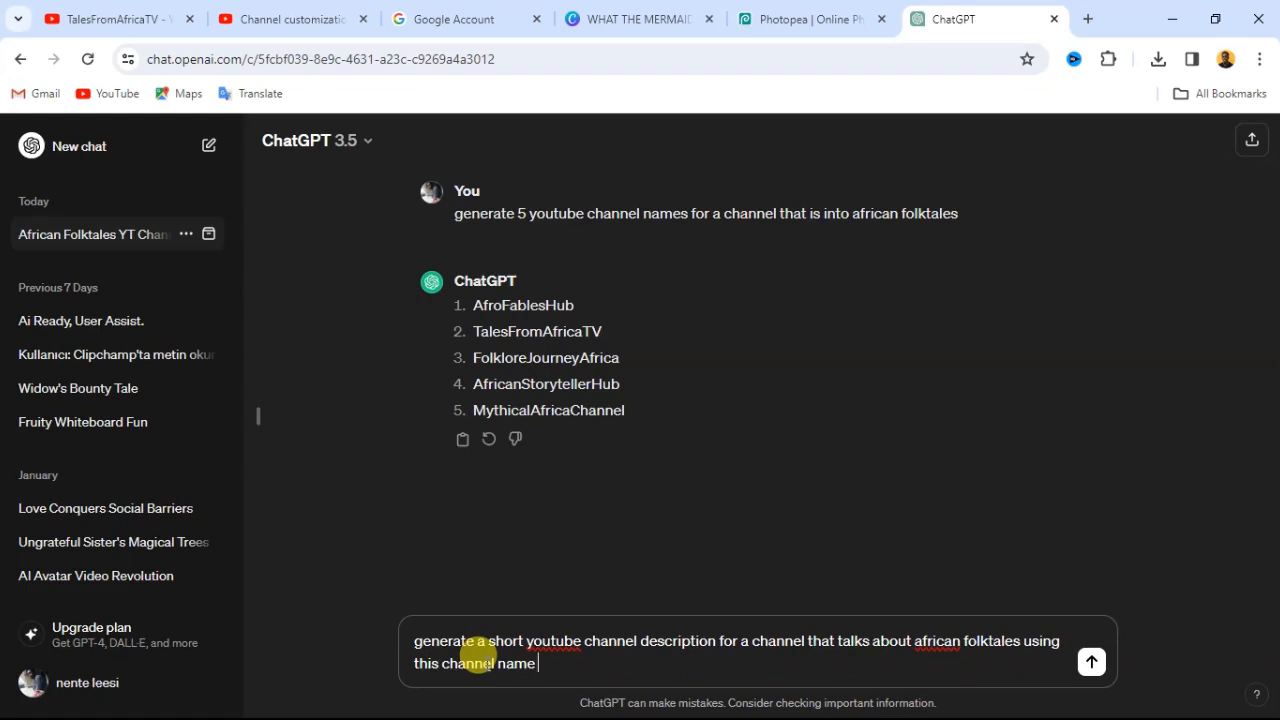
text( ")
key(ctrl+v)
text(")
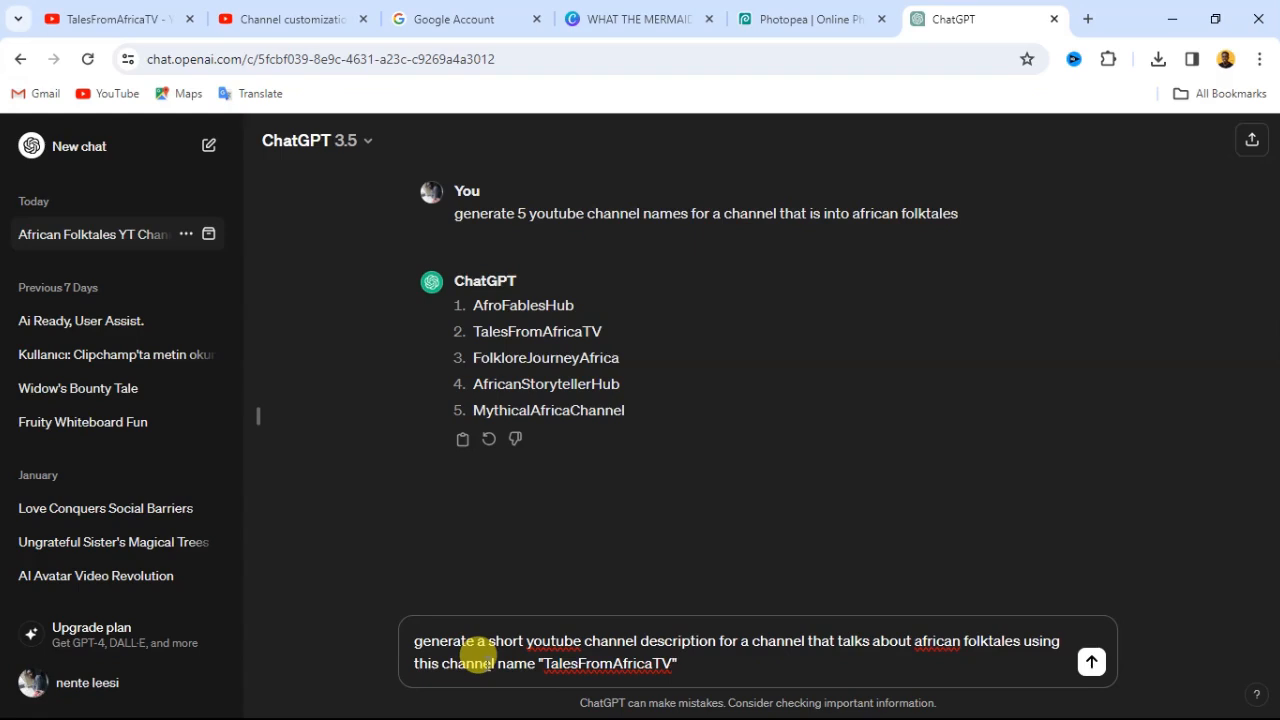
click(1091, 664)
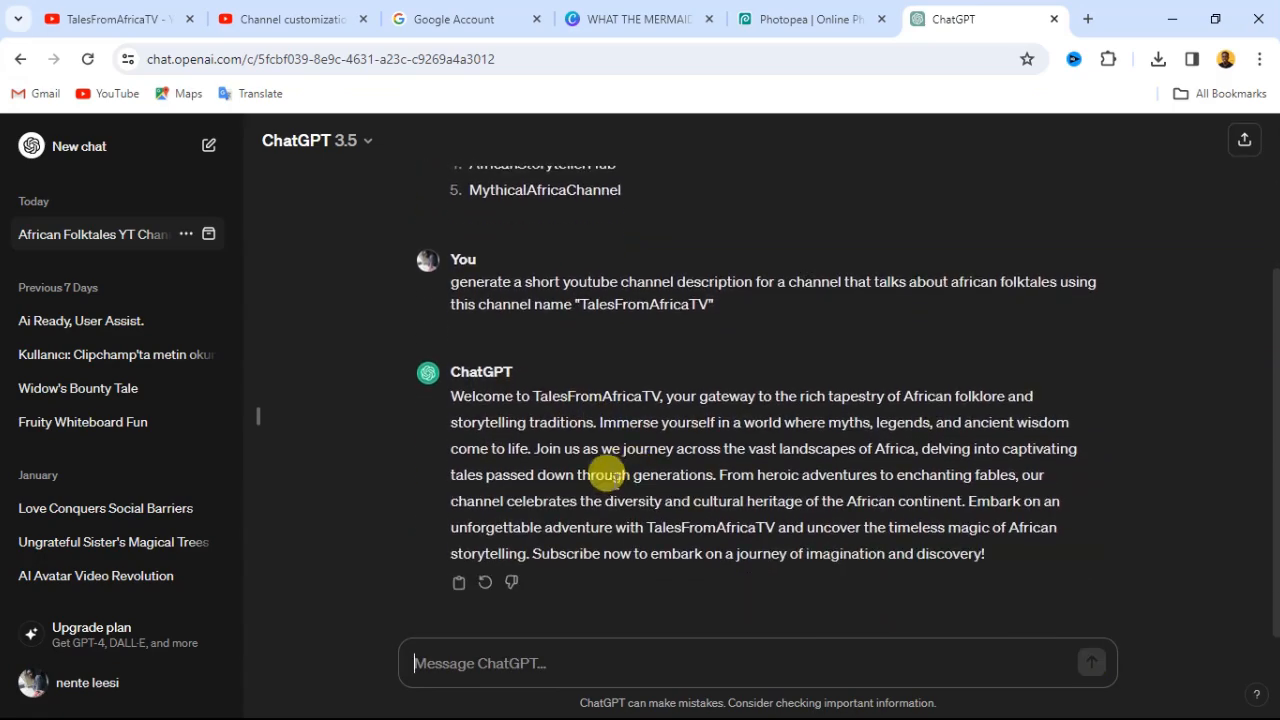
Copy ChatGPT's full generated description into the channel's Description field in YouTube Studio
drag(448, 395, 1006, 557)
right_click(812, 456)
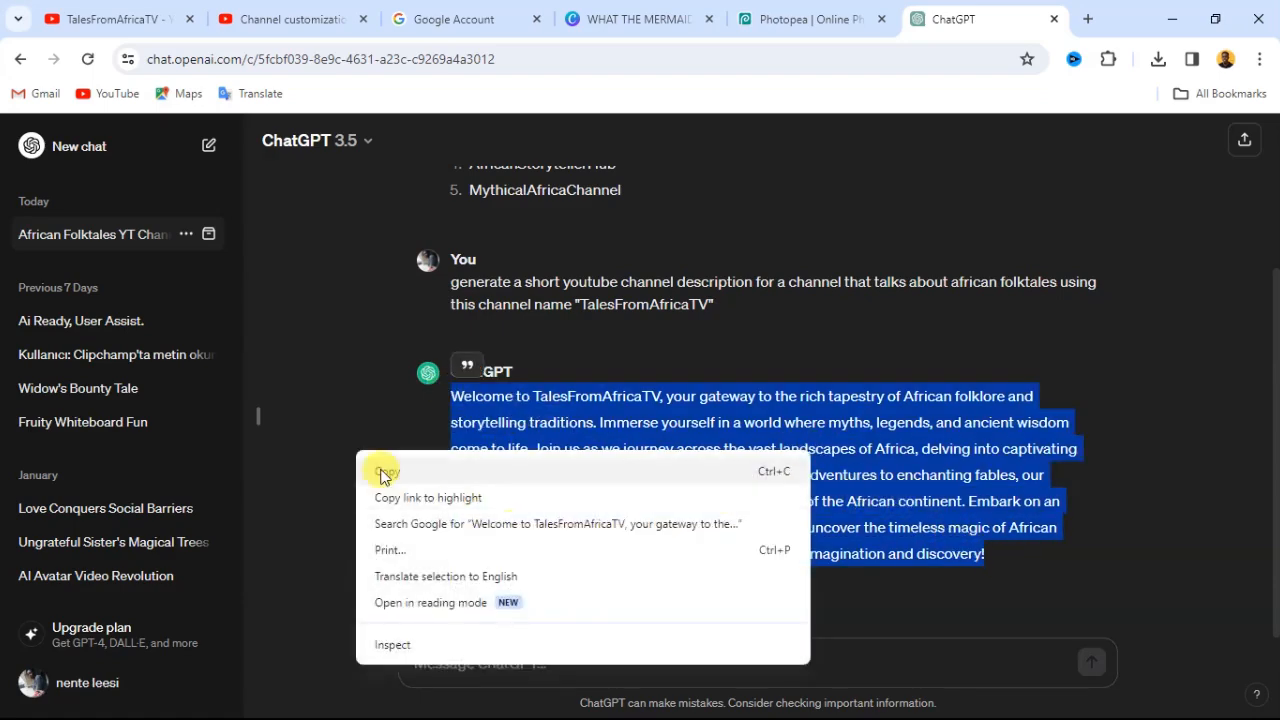
click(382, 473)
click(238, 22)
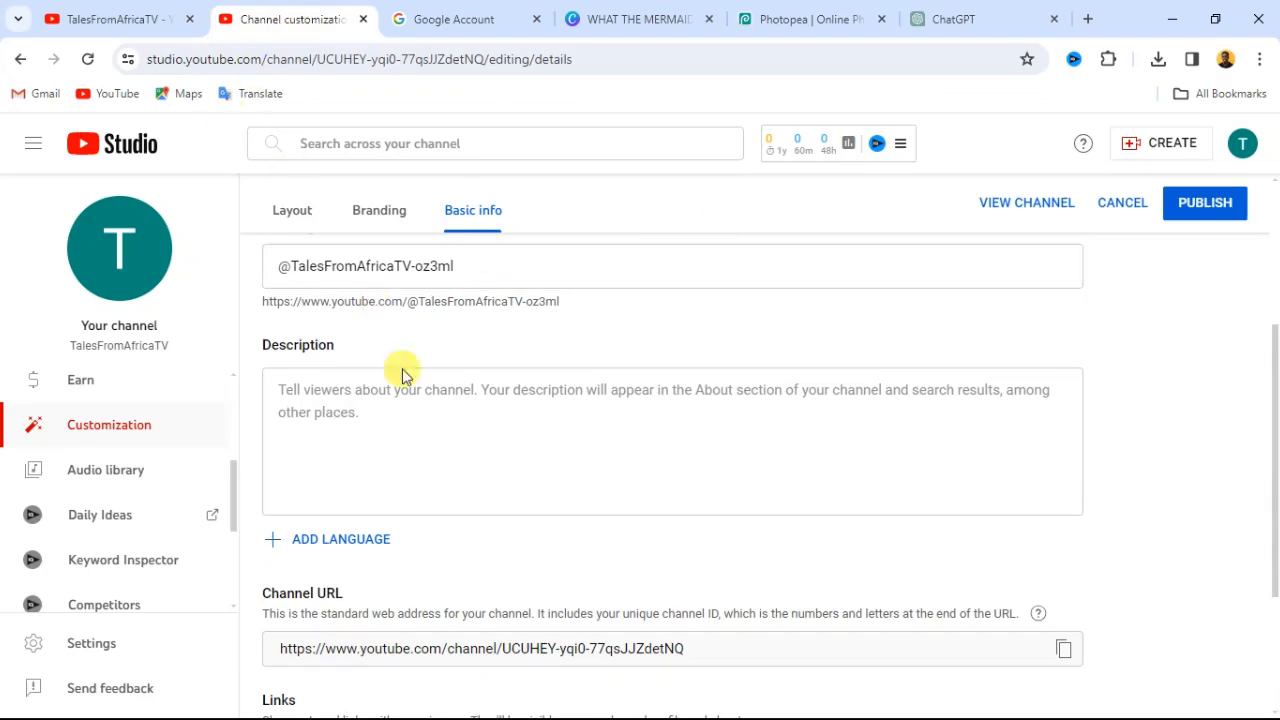
click(334, 406)
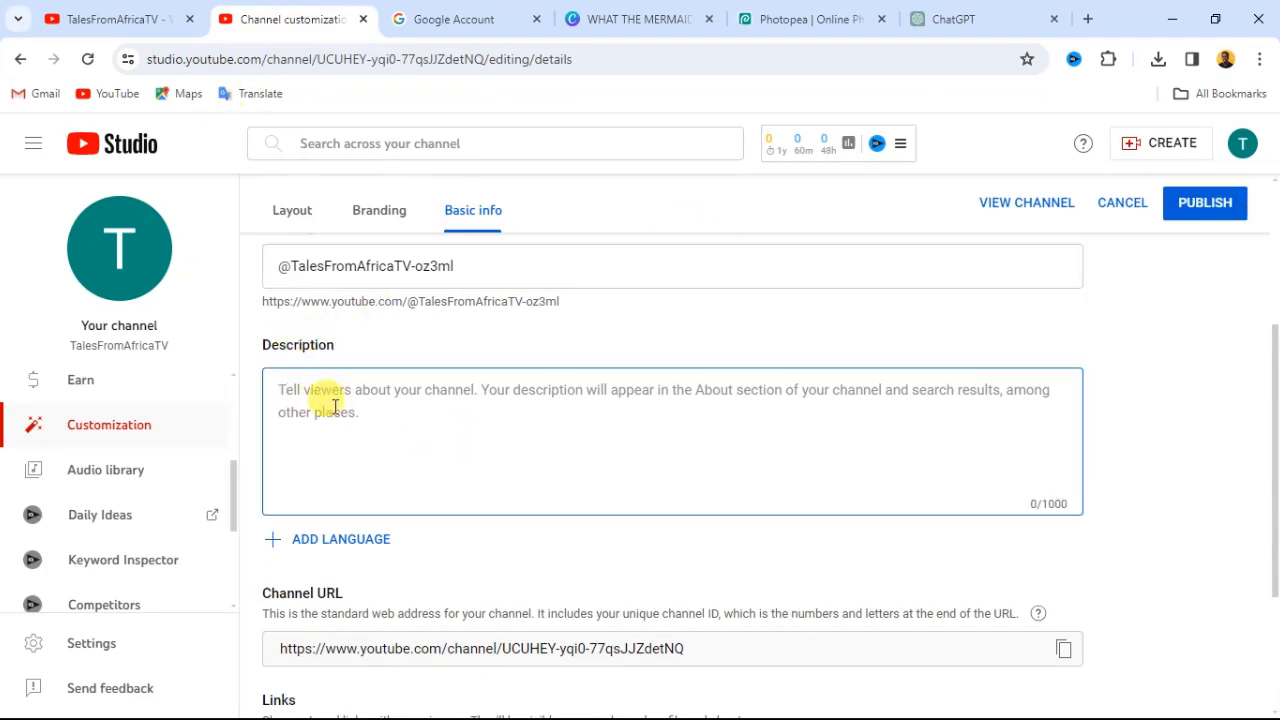
key(ctrl+v)
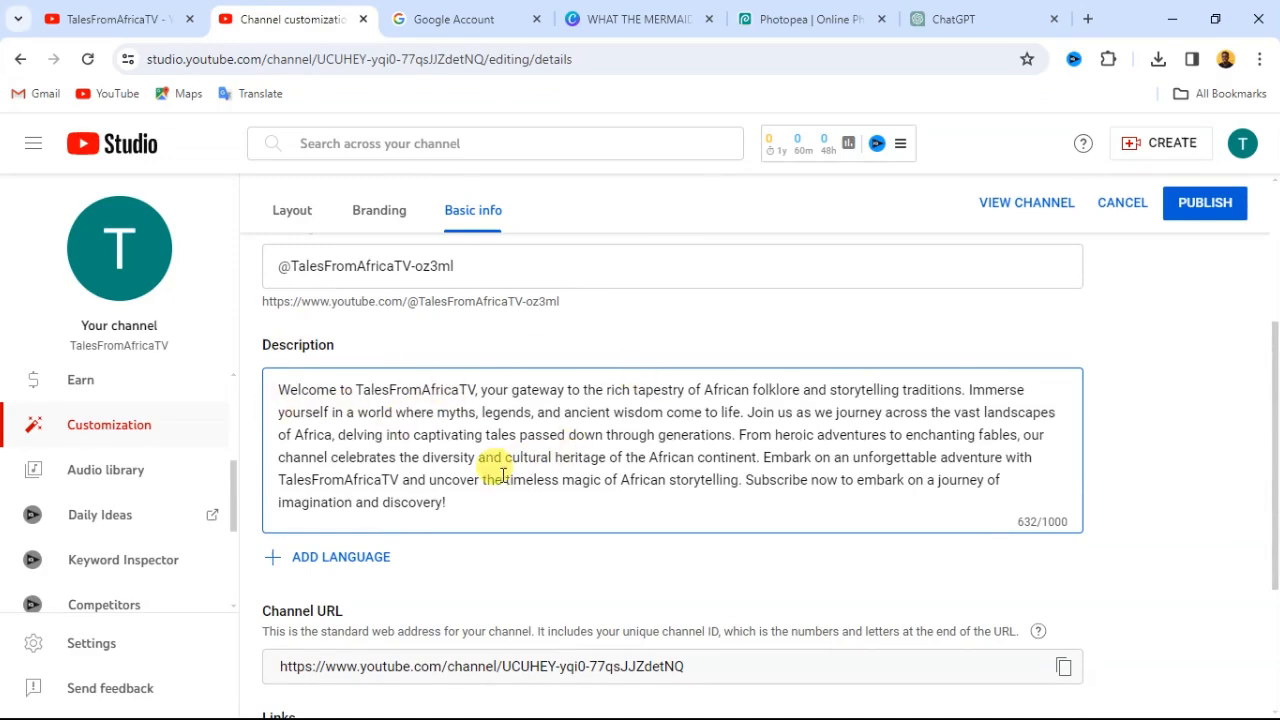
Review the channel URL, links and contact info fields of Basic info and return to the channel name
scroll(486, 450, down, 2)
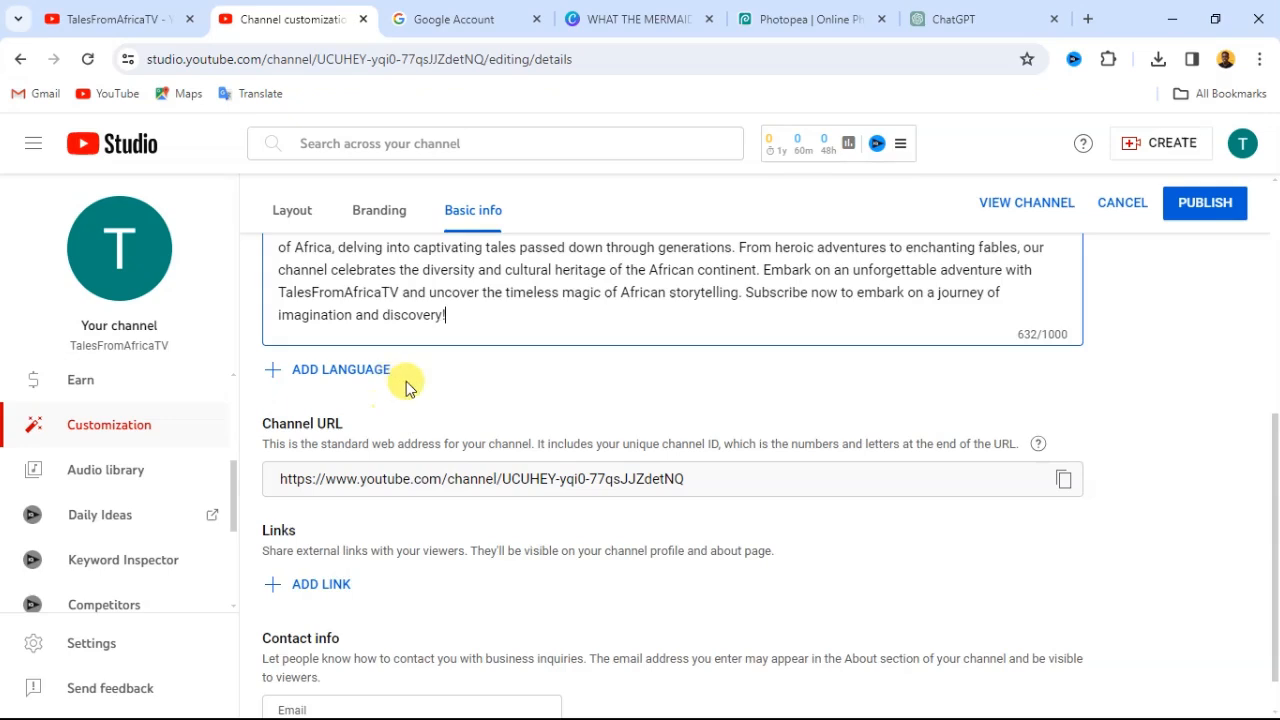
scroll(405, 388, down, 1)
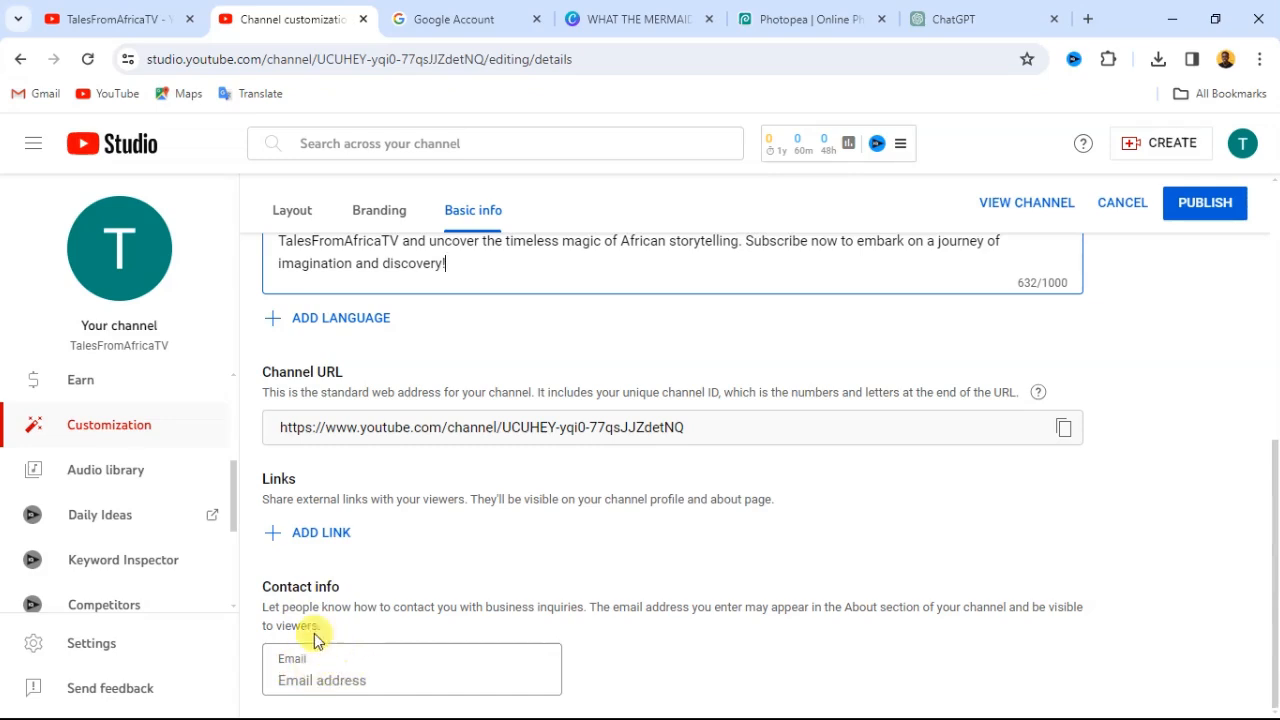
scroll(75, 490, down, 2)
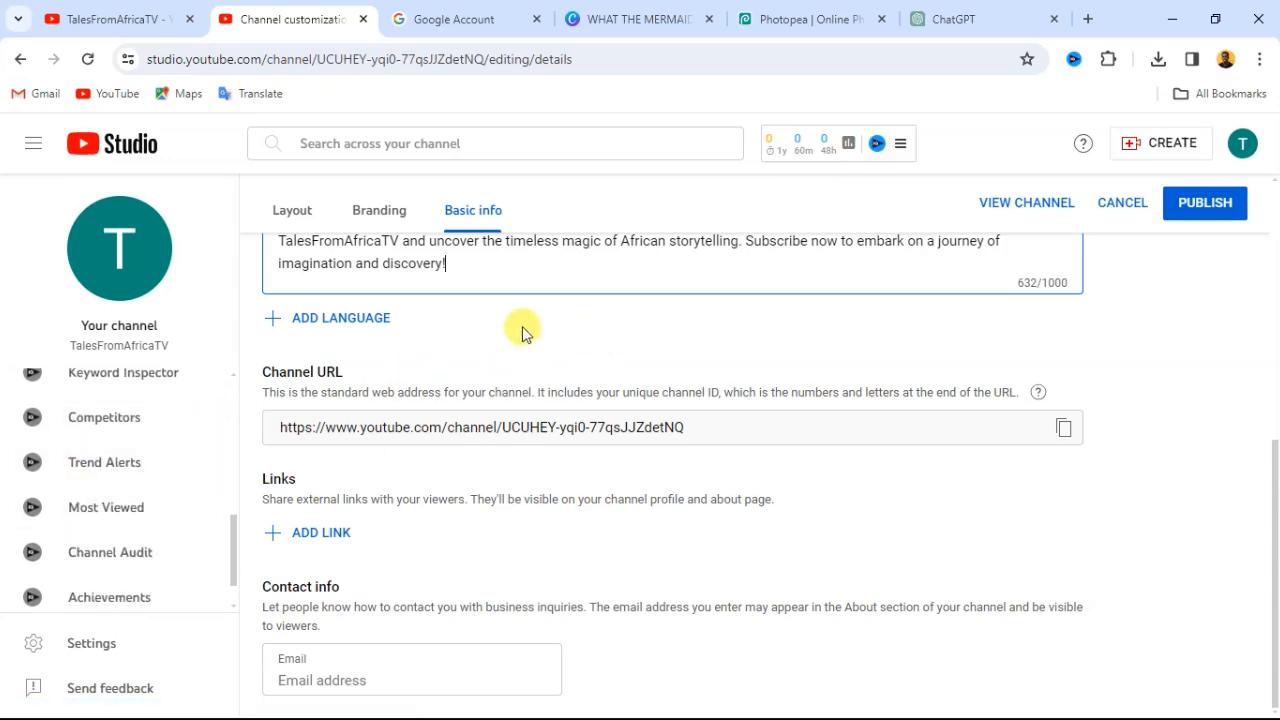
scroll(440, 375, up, 1)
scroll(450, 385, up, 5)
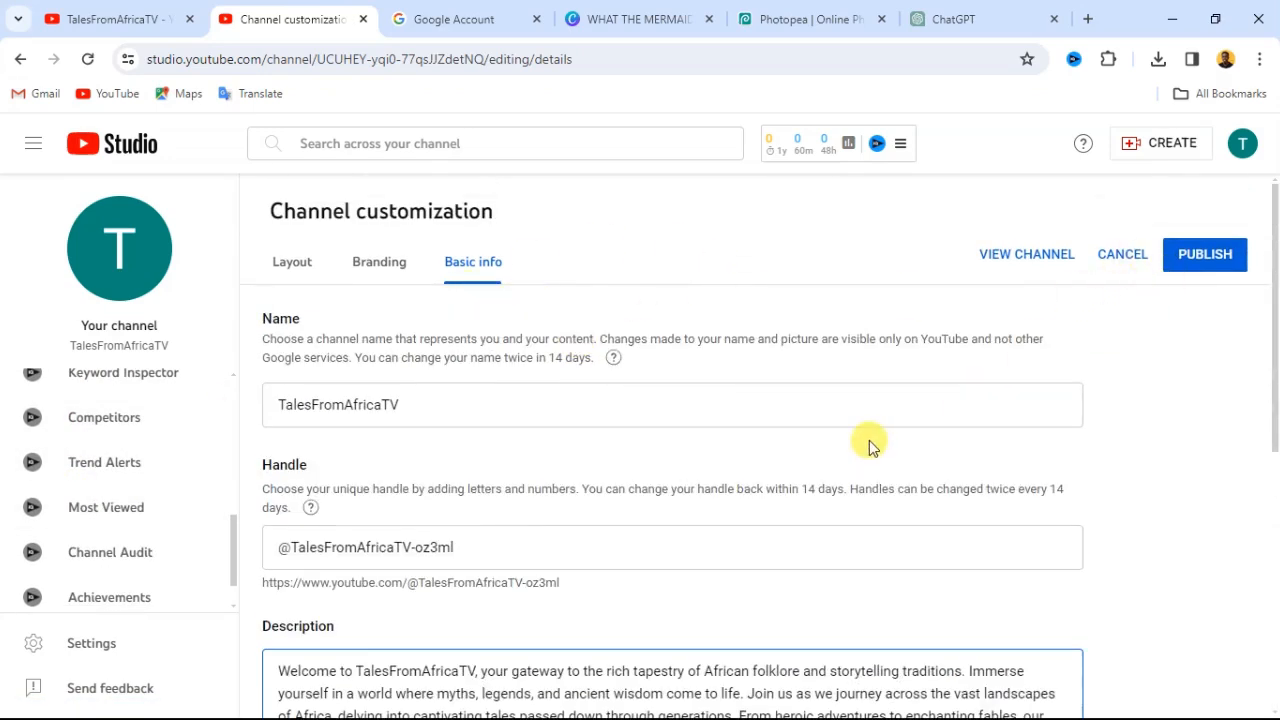
Publish the channel's customization changes and open the public channel page in a separate tab
click(1204, 252)
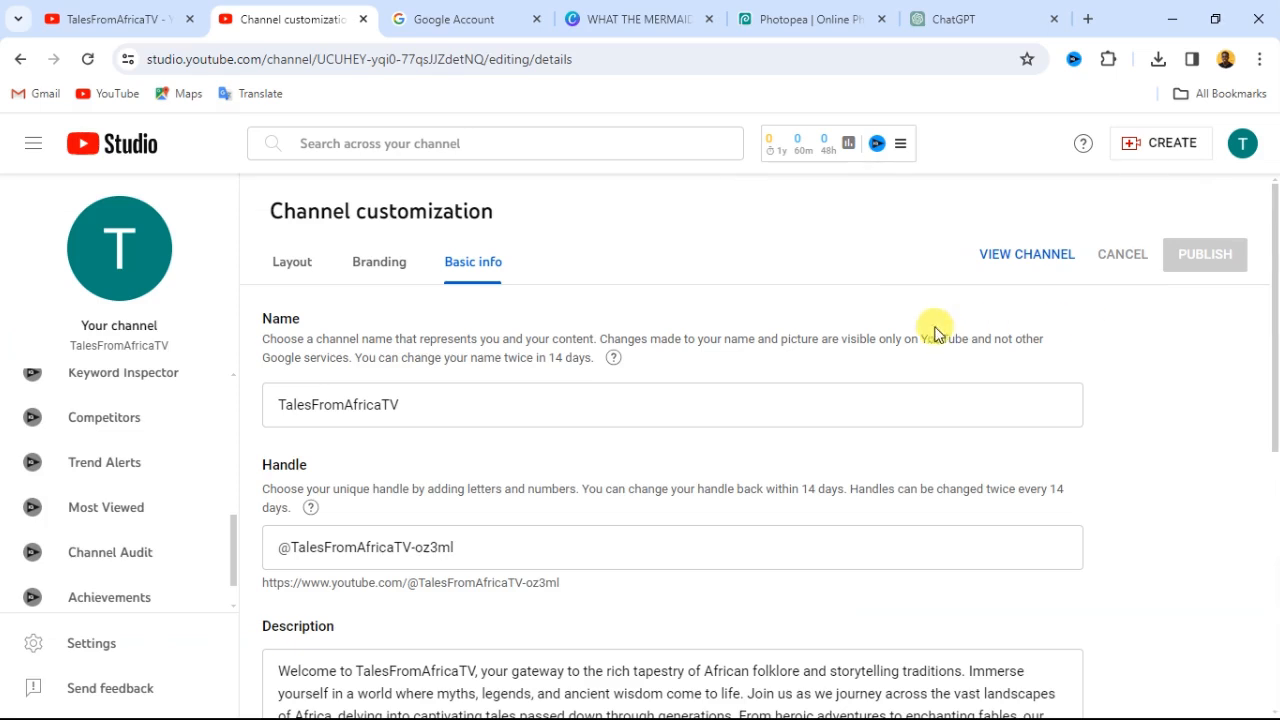
scroll(526, 434, down, 1)
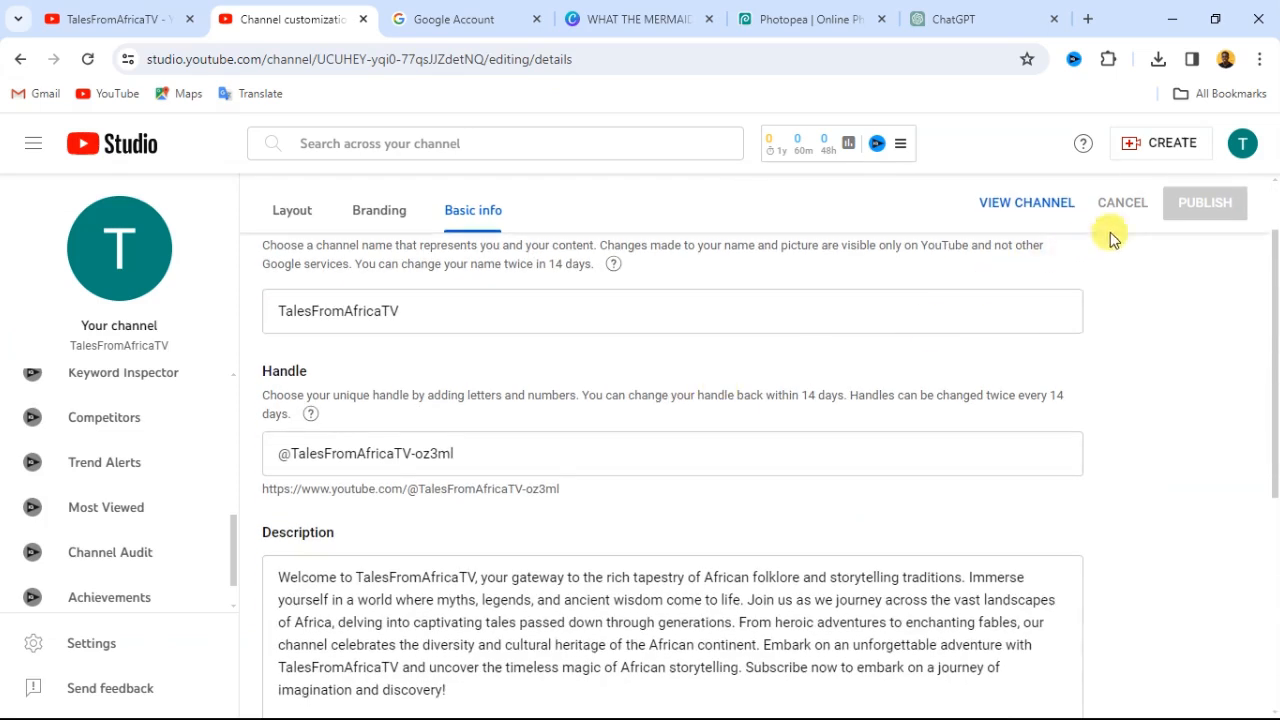
click(1015, 205)
scroll(1000, 260, up, 1)
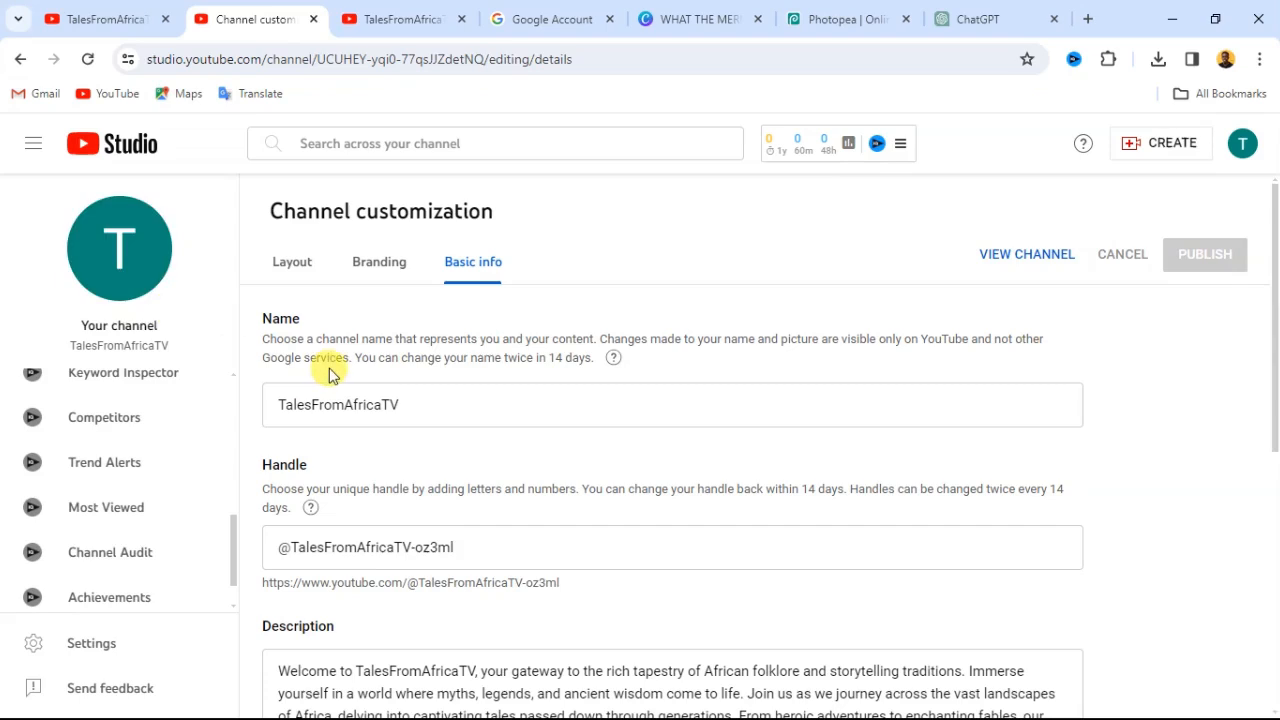
Add "african folktales" as a keyword in the basic info of the Studio channel settings
scroll(137, 400, down, 1)
scroll(160, 450, up, 6)
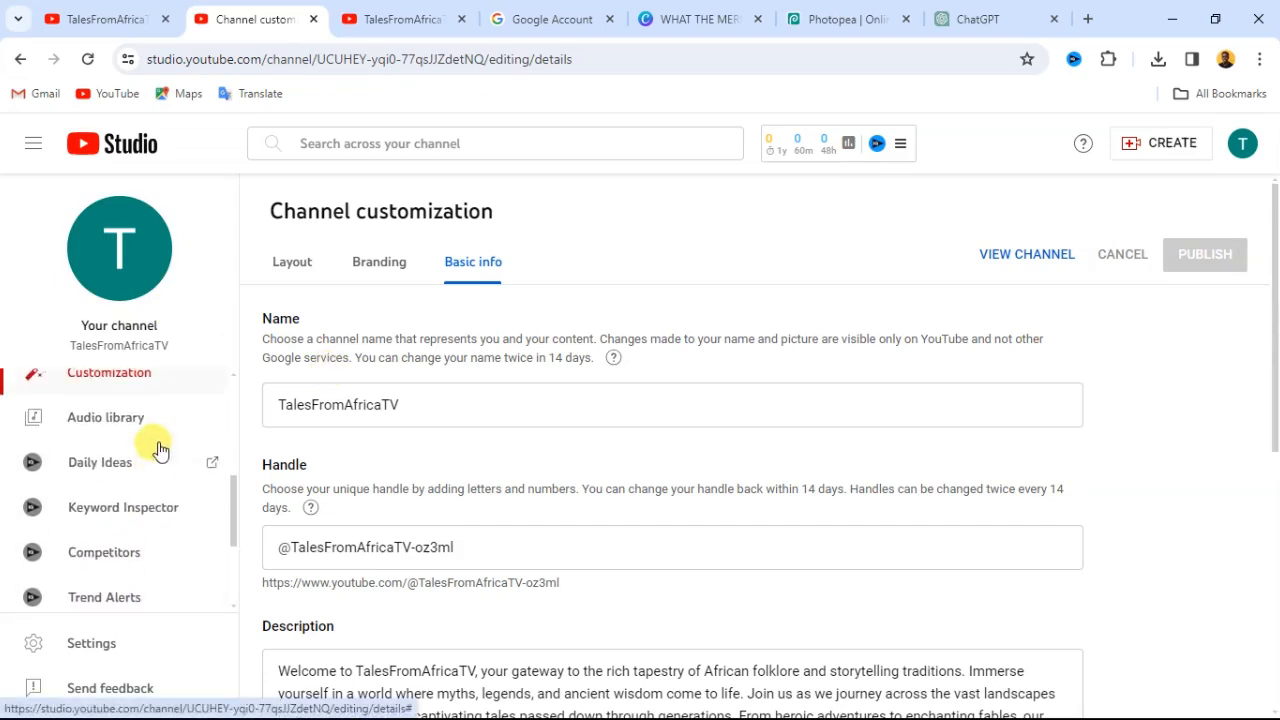
scroll(160, 450, down, 2)
scroll(158, 450, down, 2)
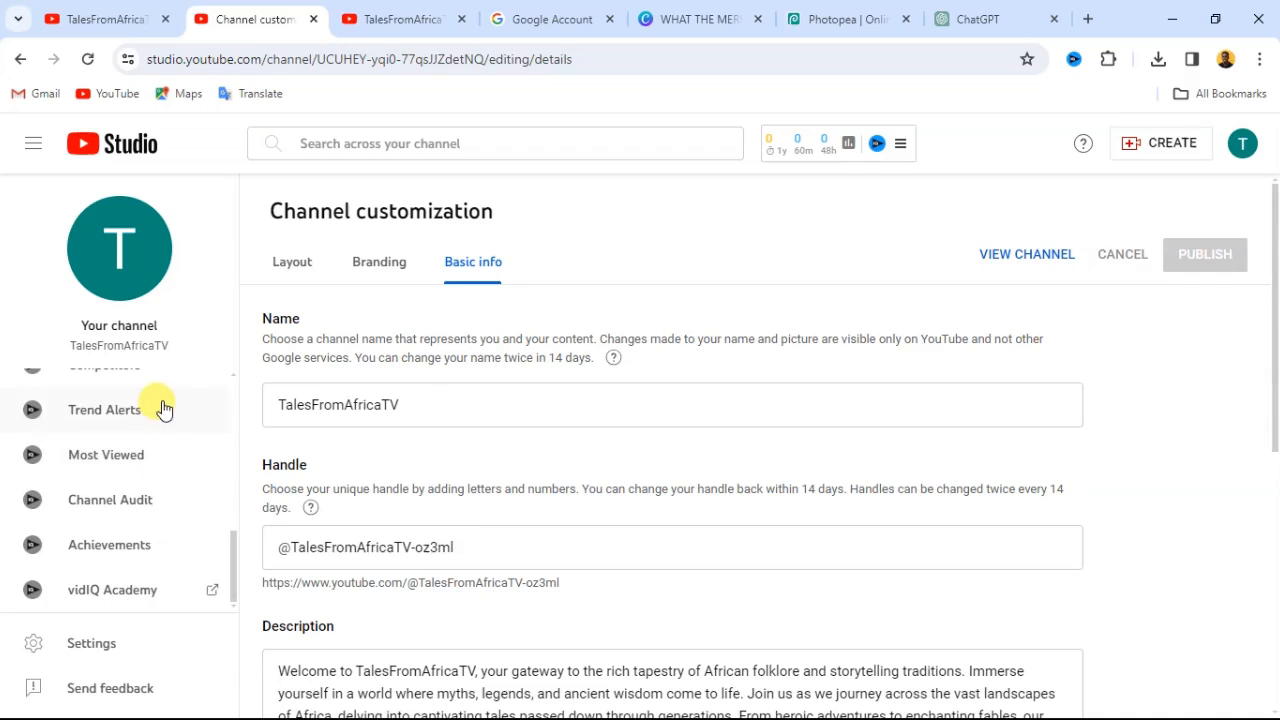
scroll(160, 410, up, 5)
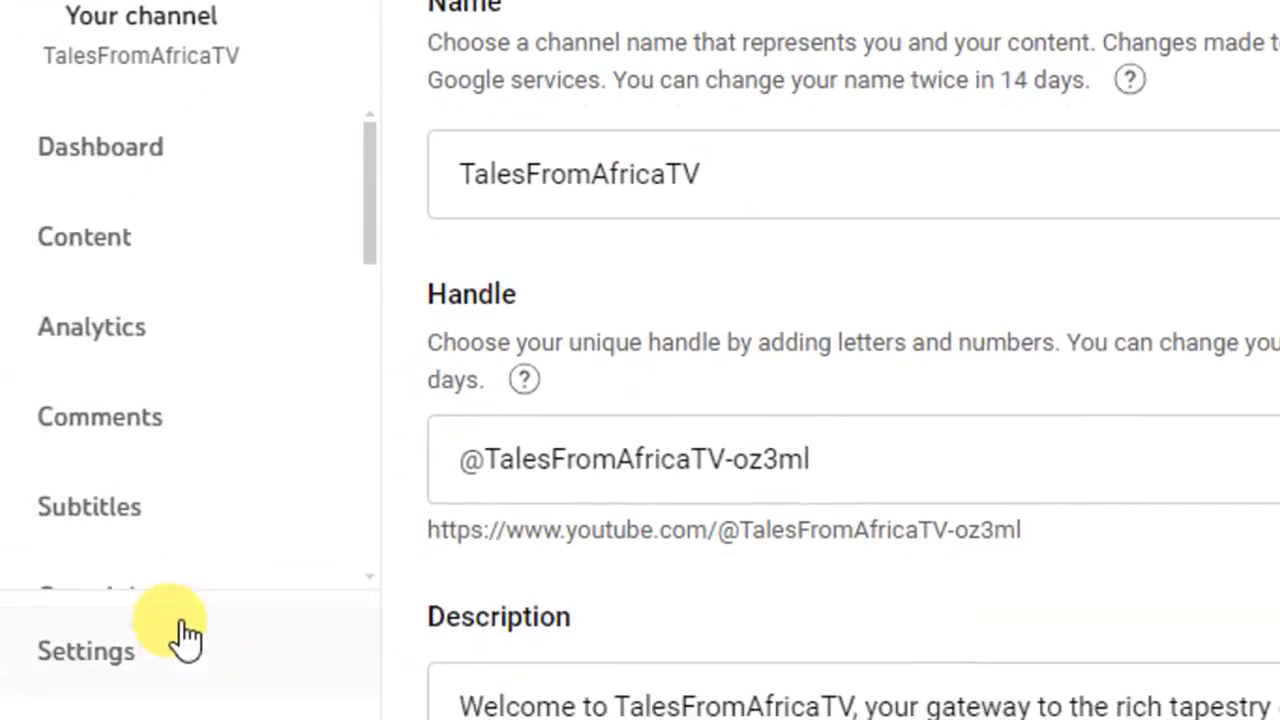
click(193, 615)
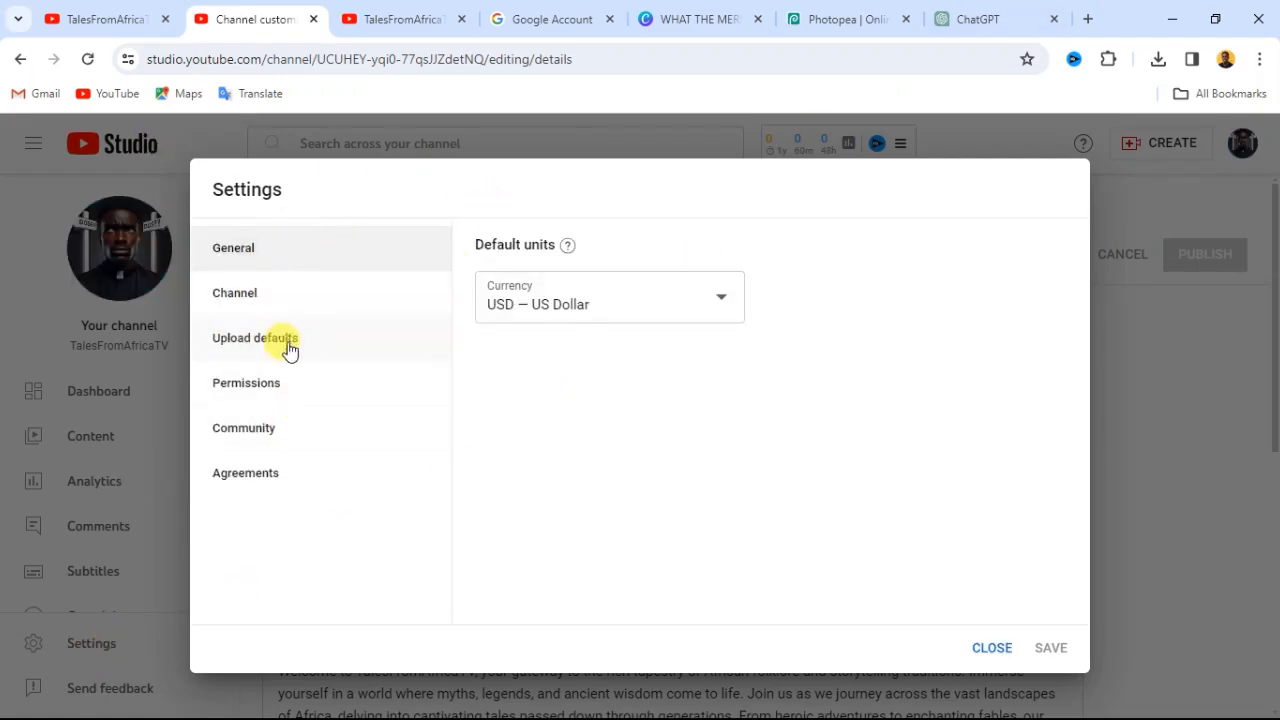
click(249, 303)
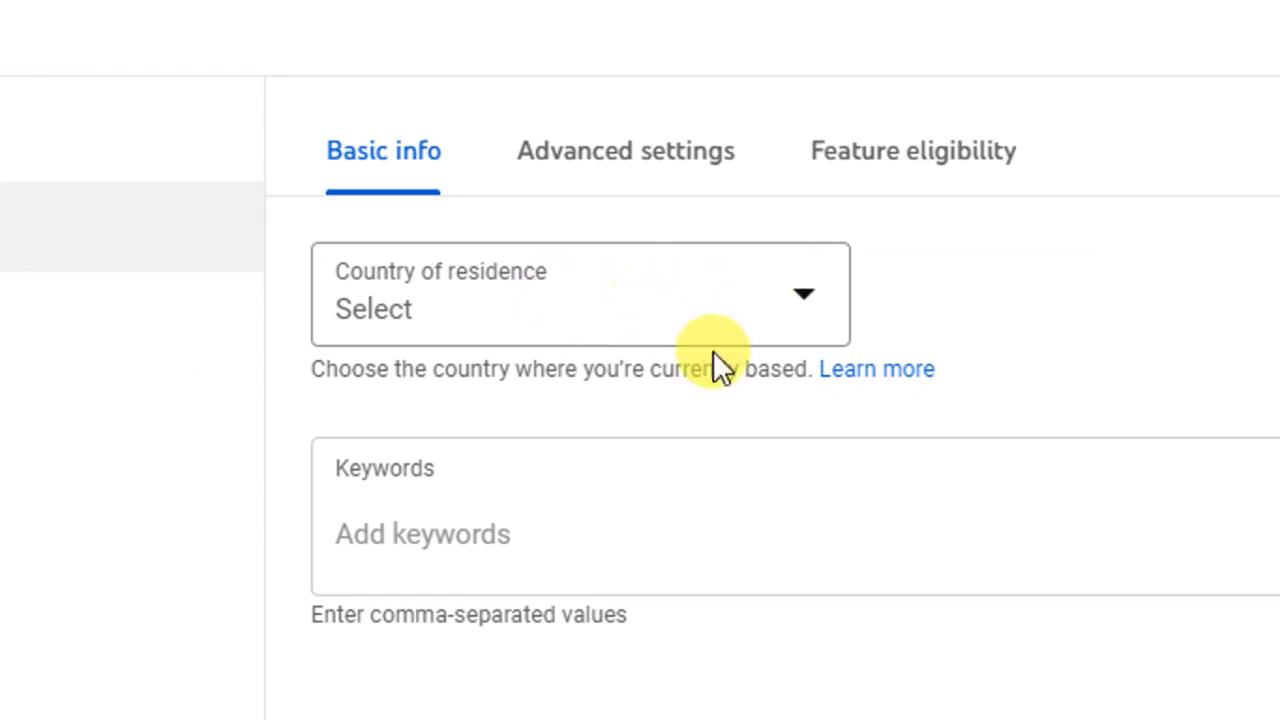
click(410, 550)
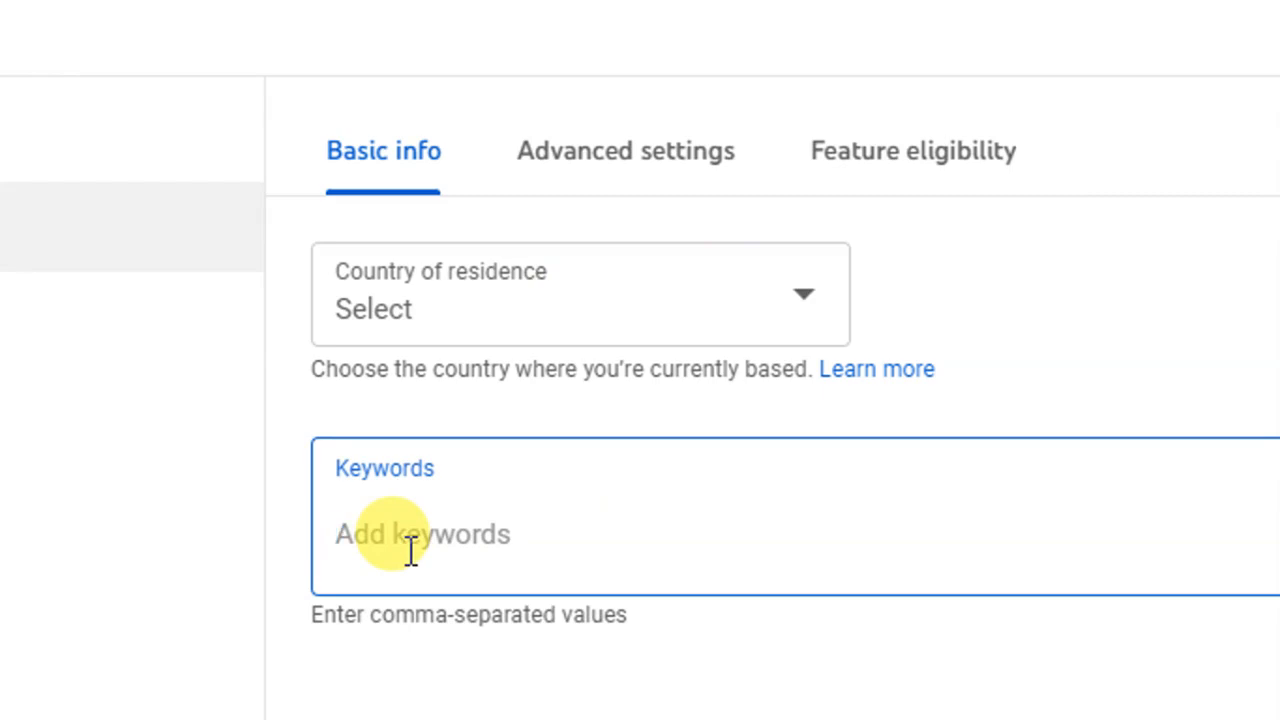
text(africa)
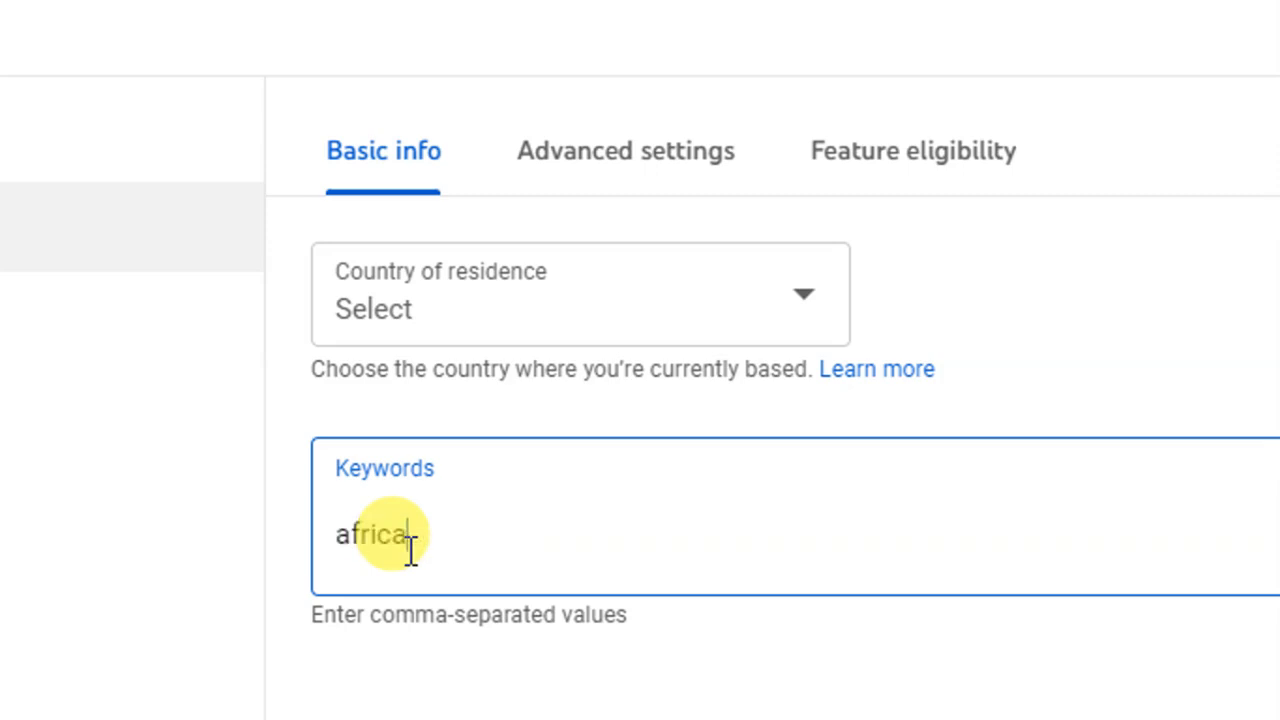
text(n folktales)
key(Return)
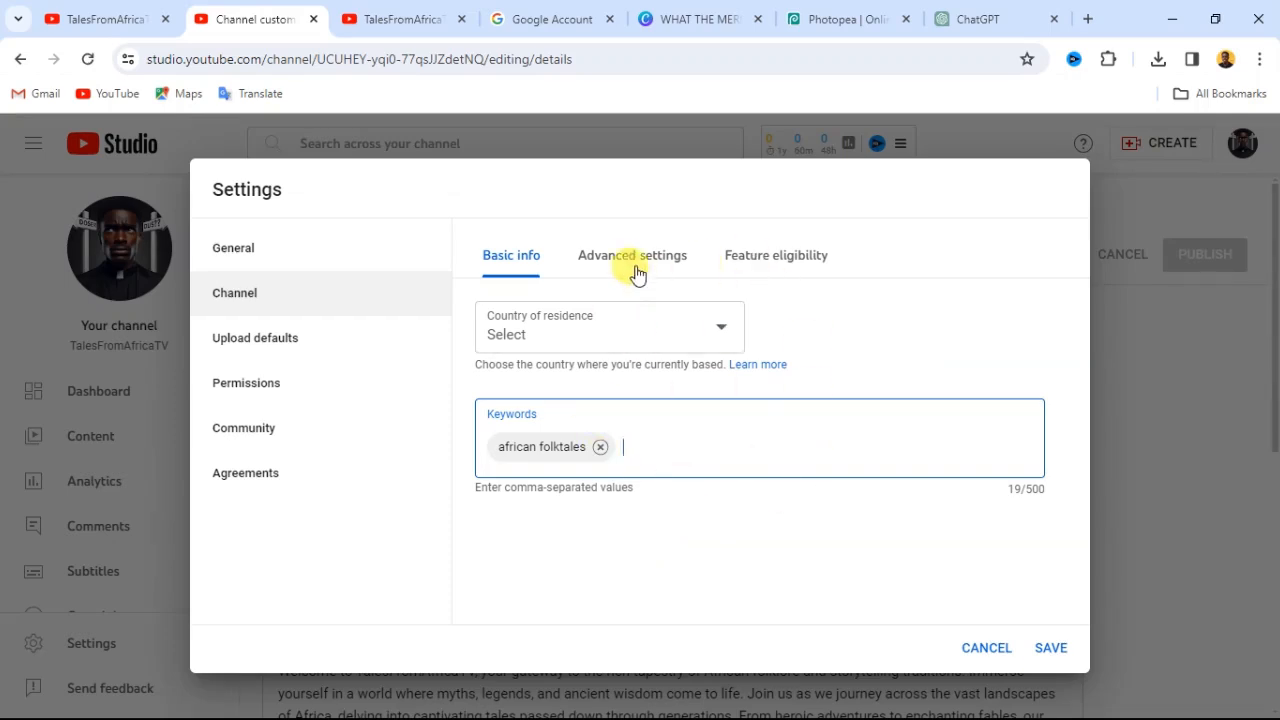
Look through the advanced channel settings, return to their basic info and save the settings
click(611, 170)
scroll(650, 410, down, 3)
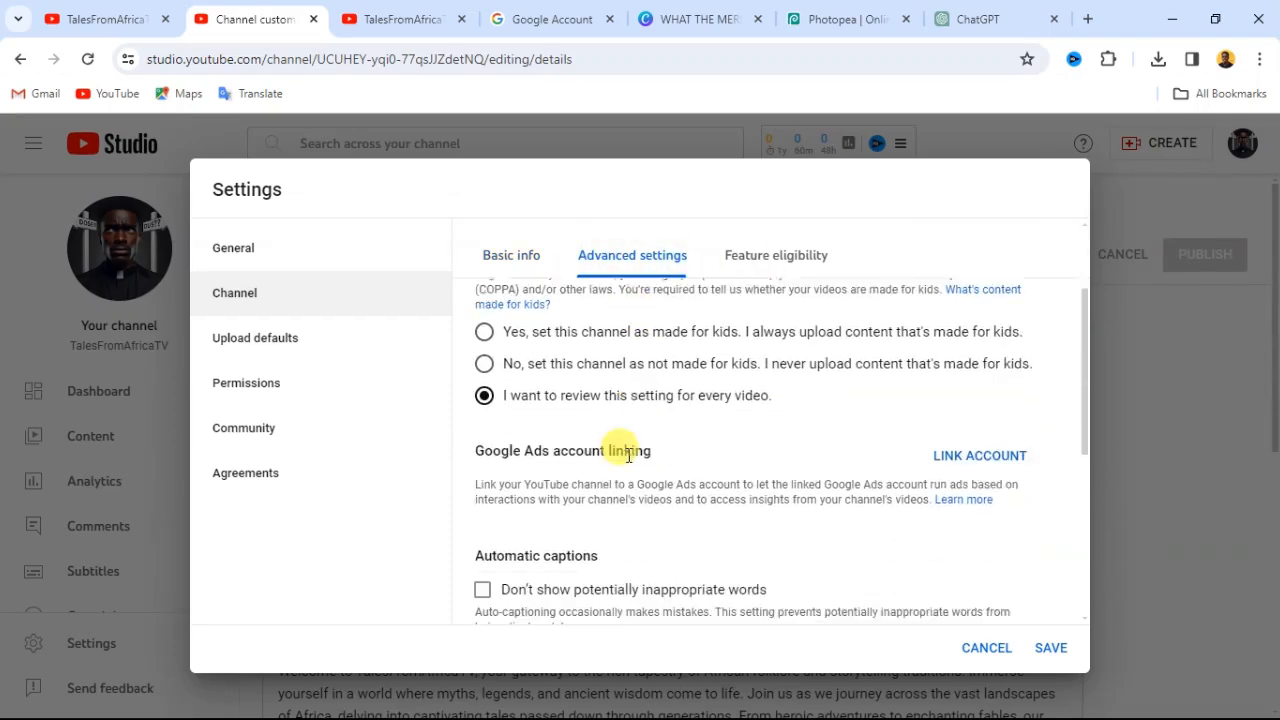
scroll(668, 388, down, 3)
click(506, 264)
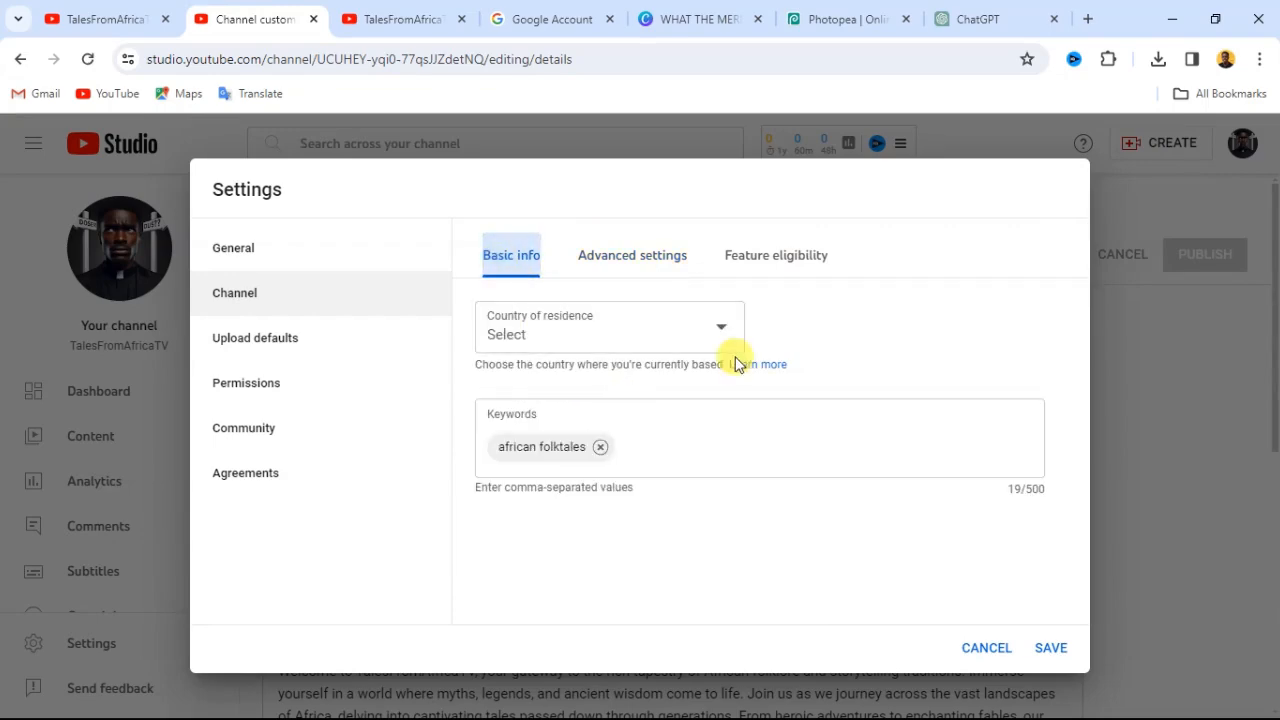
click(1051, 650)
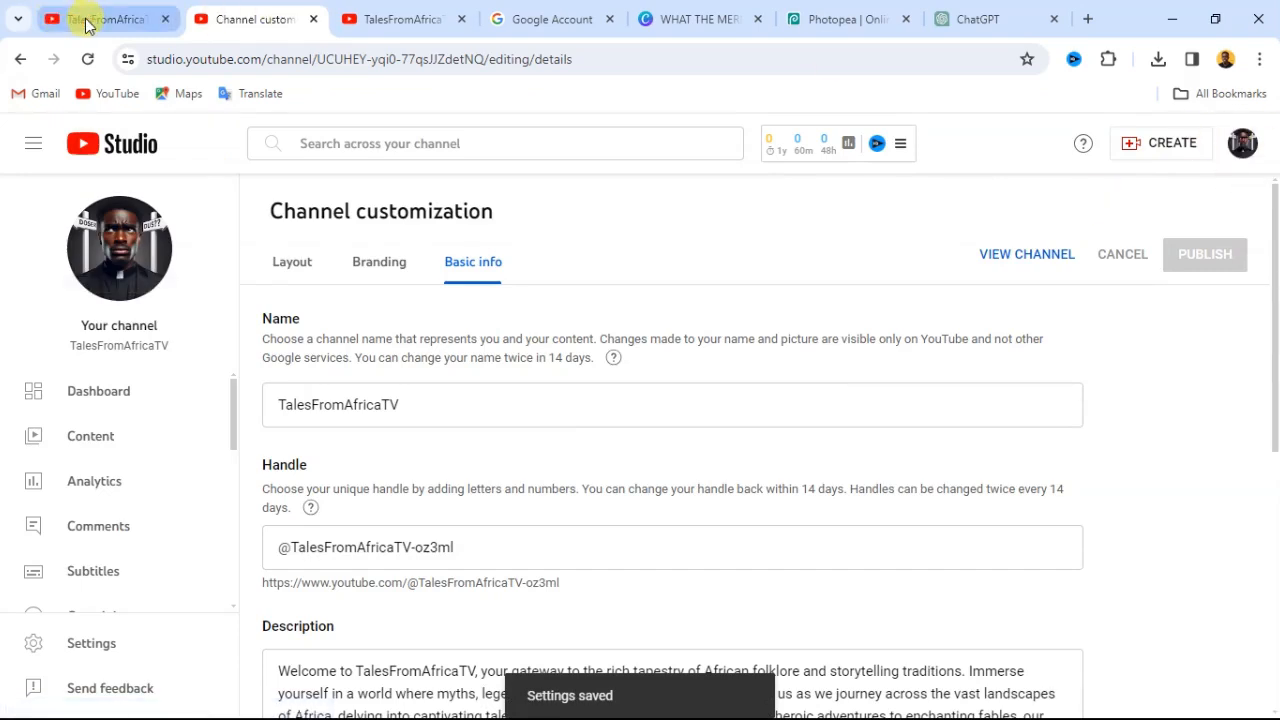
Reload the TalesFromAfricaTV channel page, read its full About description and close it
click(85, 25)
click(88, 60)
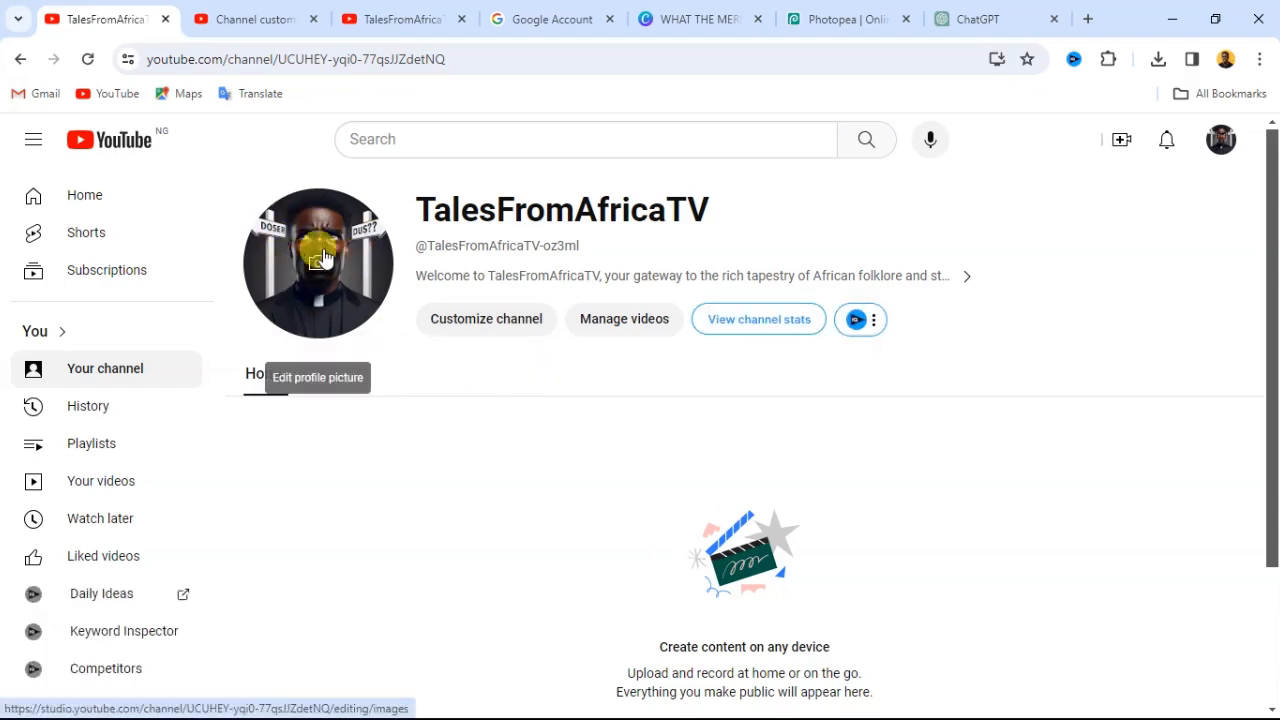
click(960, 280)
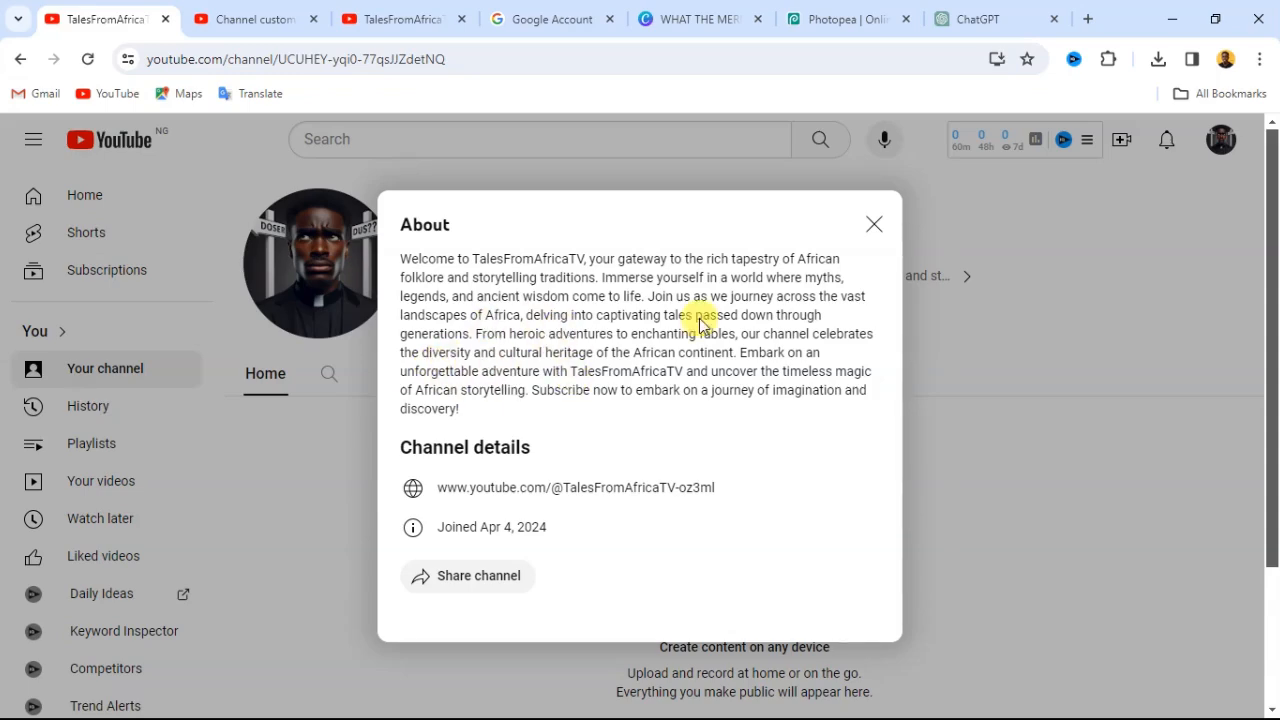
click(873, 226)
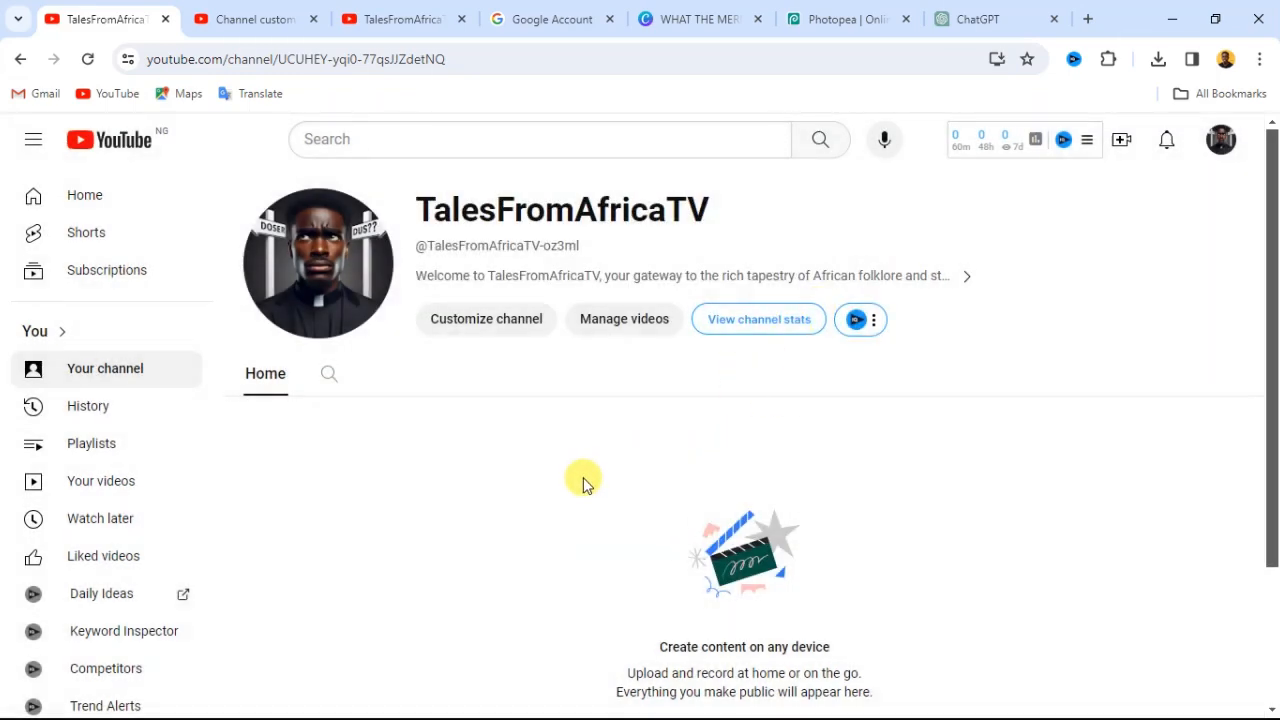